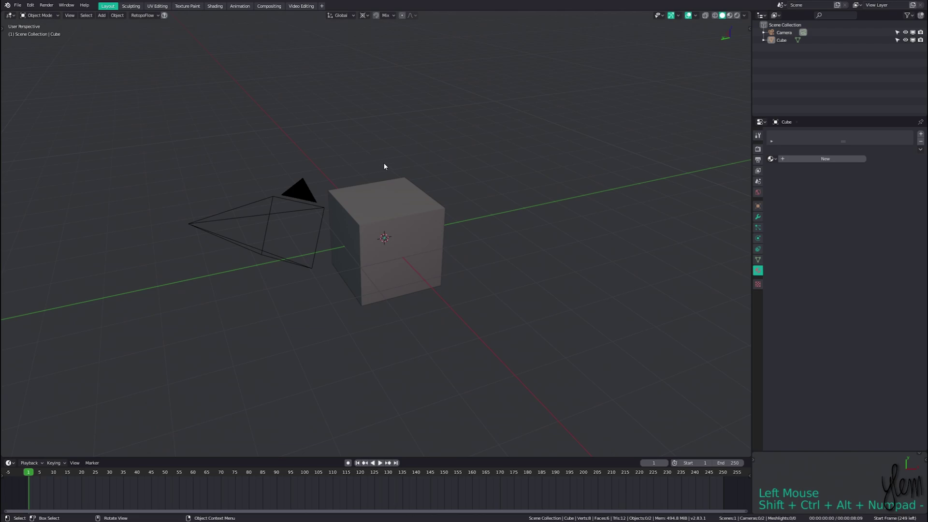
Delete the default cube
click(381, 234)
key(x)
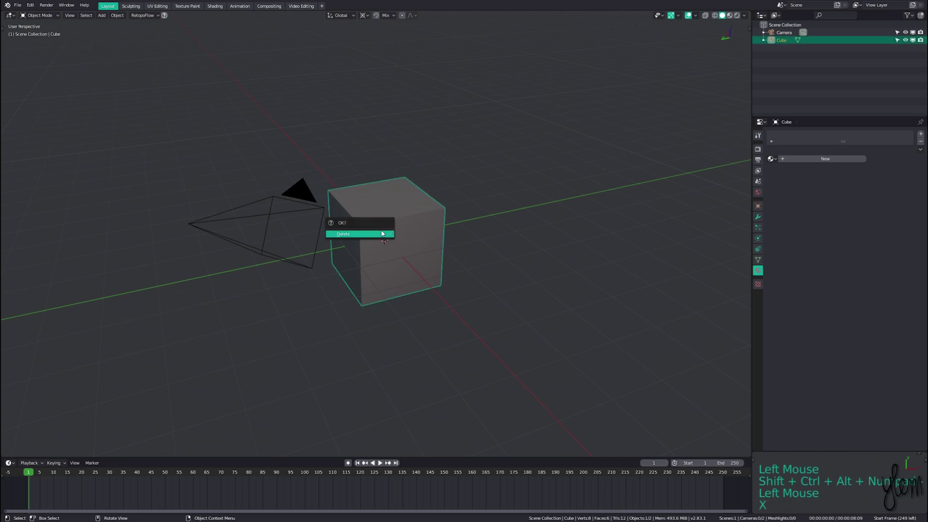
click(381, 230)
Add a UV sphere to the scene
key(shift+a)
click(434, 249)
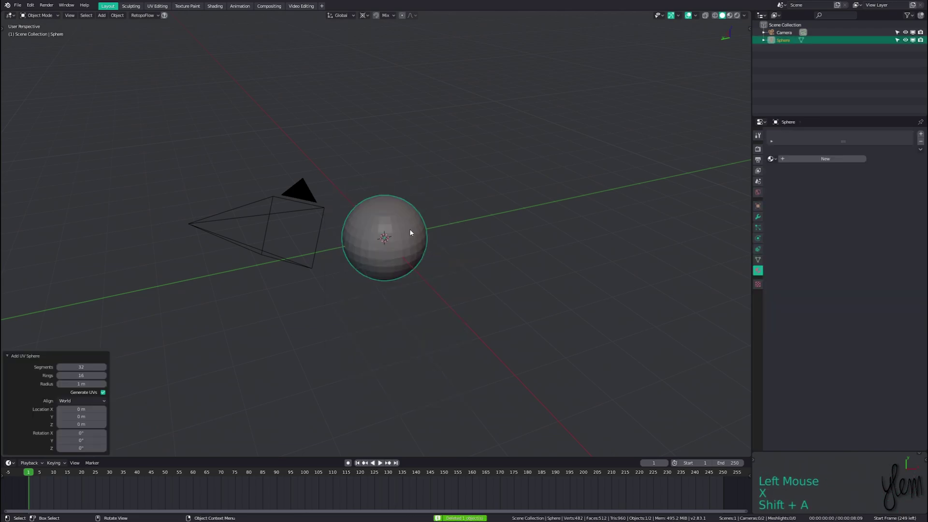
scroll(410, 228, up, 4)
middle_drag(417, 234, 424, 248)
Delete the UV sphere's pole vertex in Edit Mode, then remove the whole sphere
key(Tab)
click(388, 164)
click(388, 164)
key(x)
click(388, 163)
mouse_move(396, 176)
middle_down()
mouse_move(412, 198)
mouse_move(398, 166)
middle_up()
key(Tab)
key(x)
click(409, 187)
scroll(399, 197, down, 3)
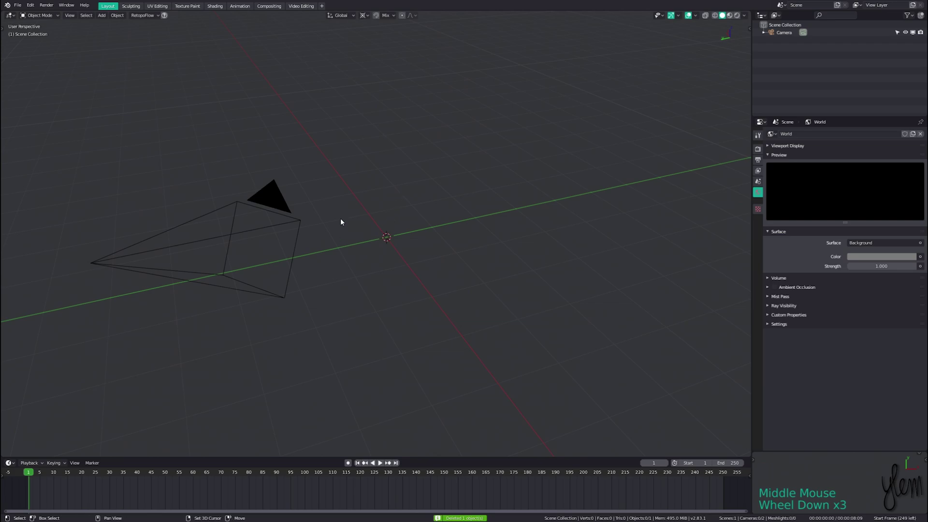
Add a Round Cube and apply its Quadsphere preset
key(shift+a)
mouse_move(340, 219)
click(384, 332)
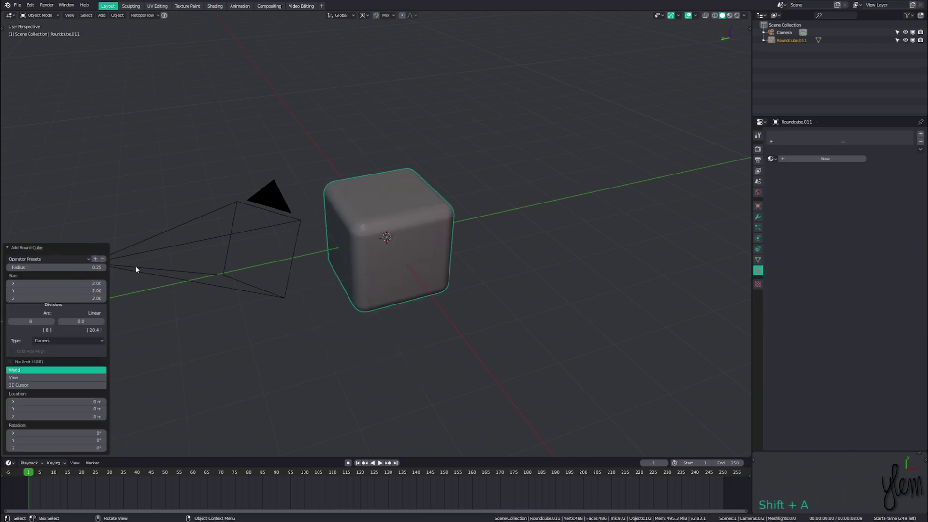
click(47, 260)
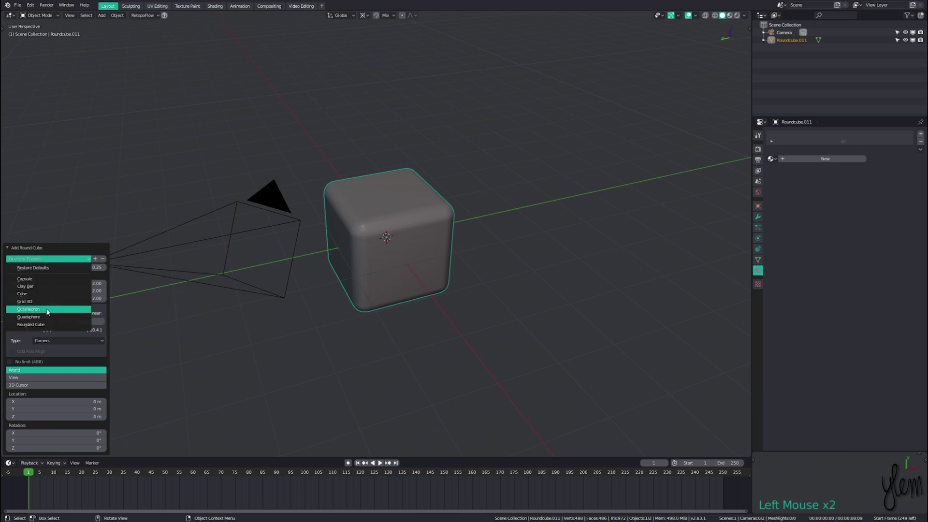
click(36, 318)
Shade the quad sphere smooth
middle_drag(259, 210, 323, 218)
right_click(340, 212)
click(341, 210)
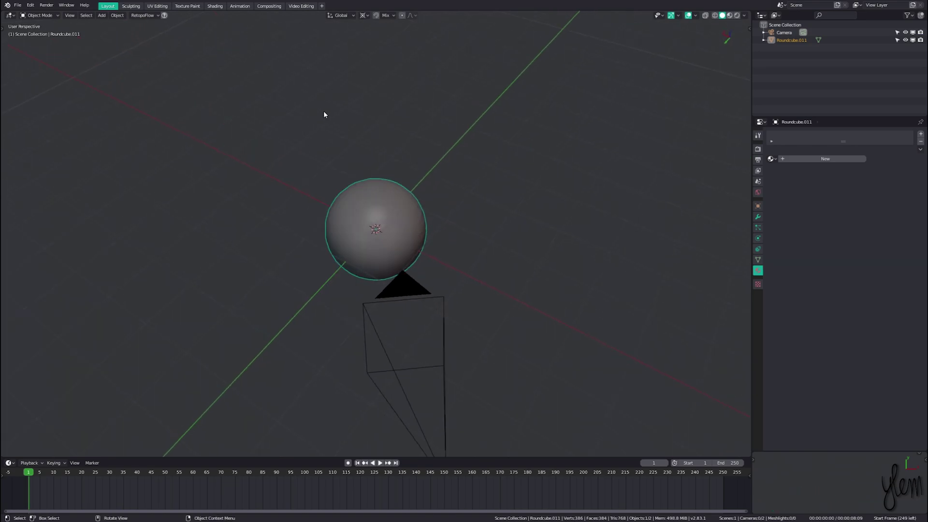
In the Shading workspace, add a mapped Environment Texture to the World loading green_point_park_2k.hdr
middle_drag(391, 209, 360, 190)
click(212, 6)
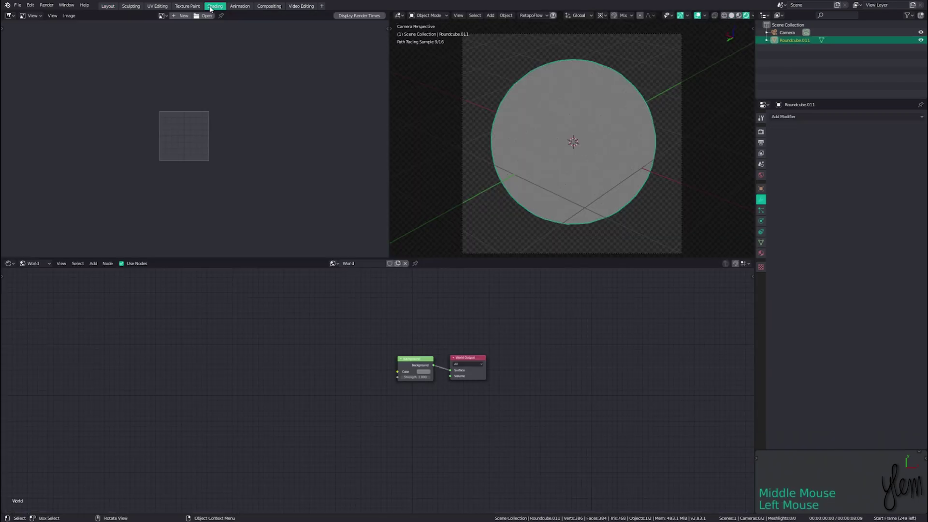
click(35, 263)
click(35, 281)
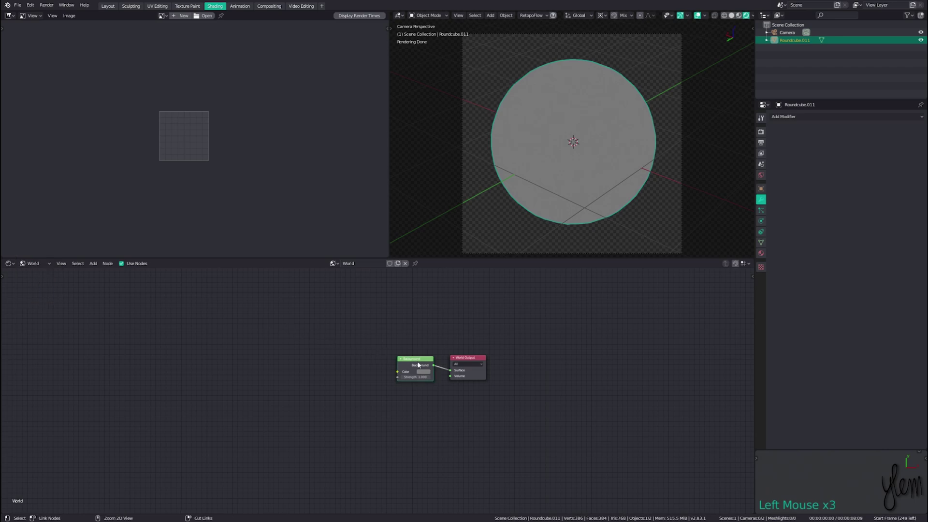
key(ctrl+t)
key(g)
click(385, 368)
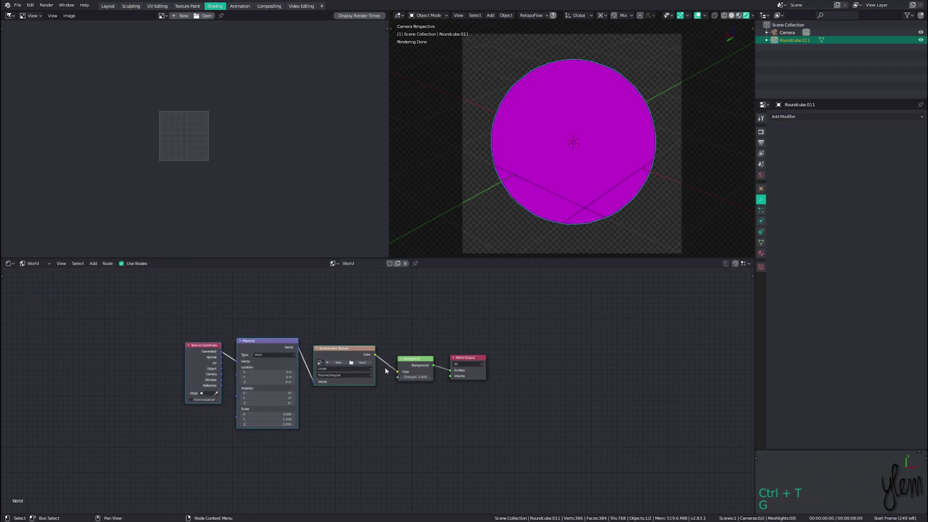
click(320, 363)
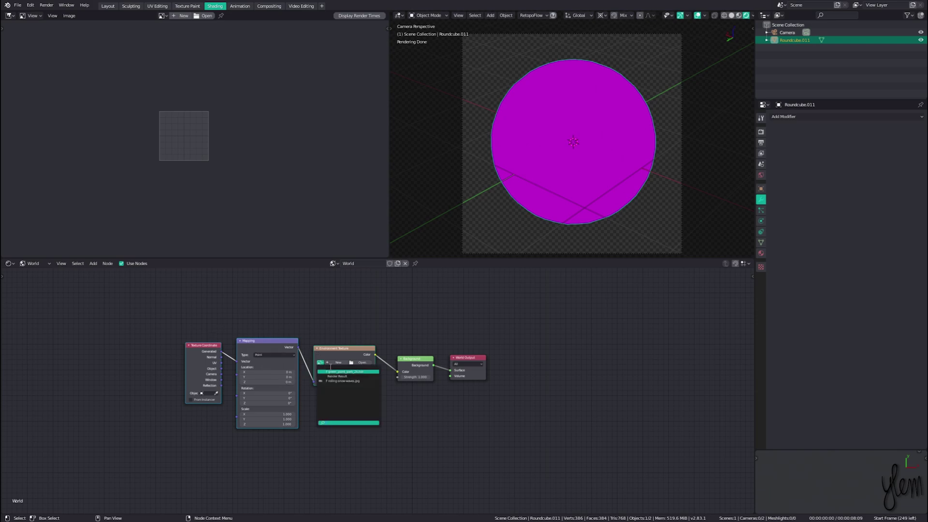
click(339, 372)
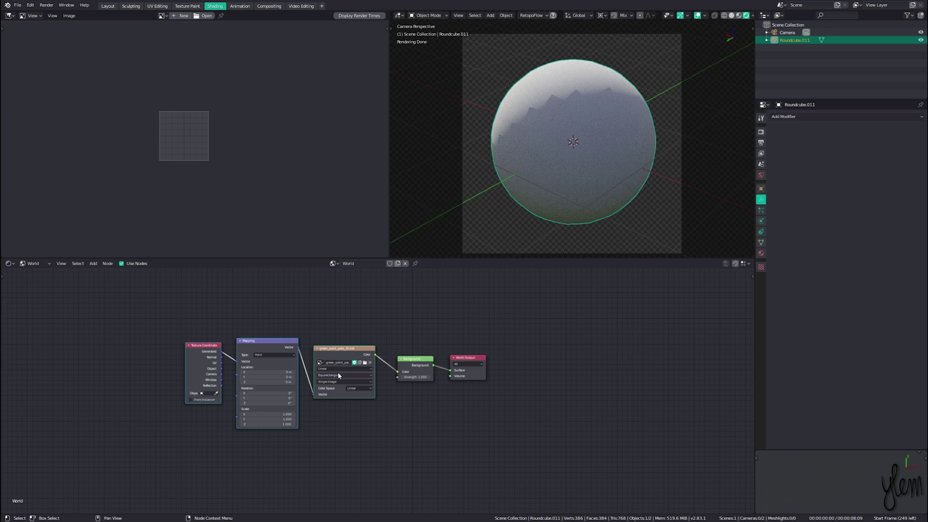
Switch the node editor to Object and create a new material for the sphere
scroll(317, 314, up, 2)
click(35, 264)
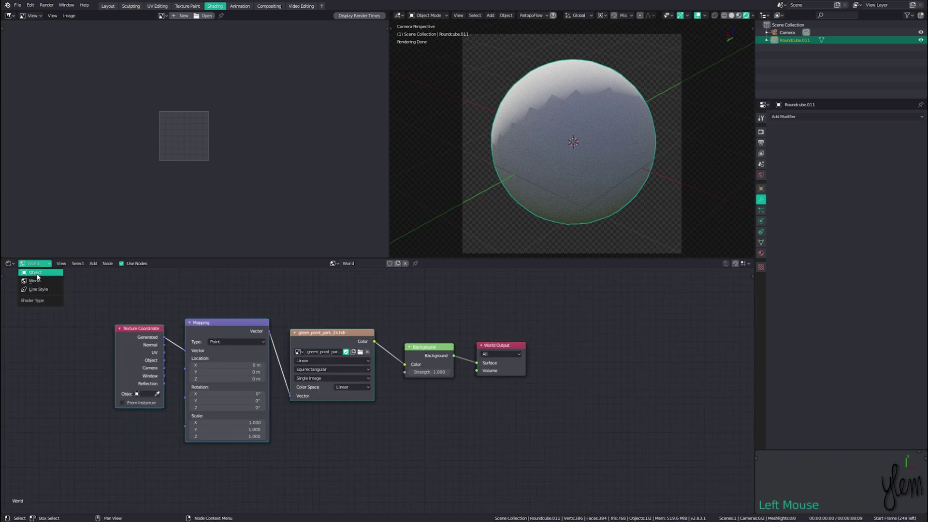
click(37, 273)
click(529, 114)
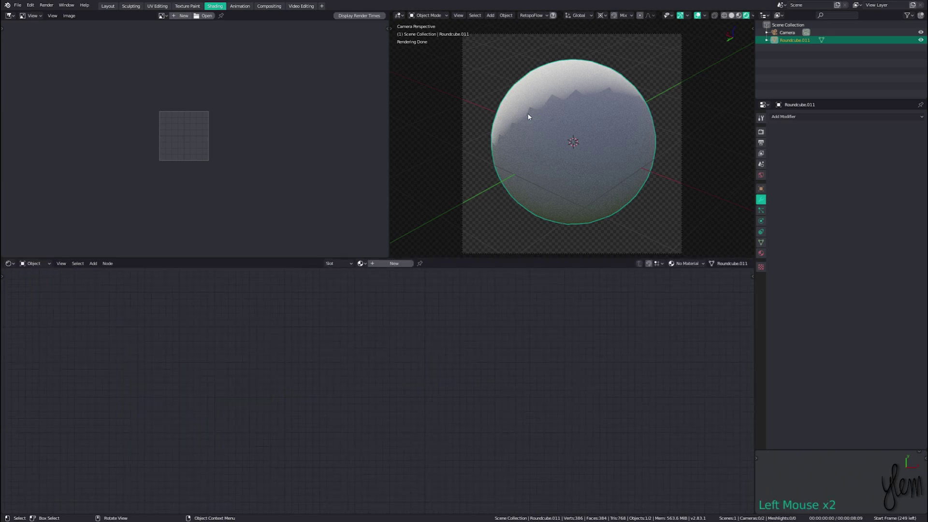
click(384, 263)
middle_drag(491, 462, 398, 277)
scroll(404, 286, down, 1)
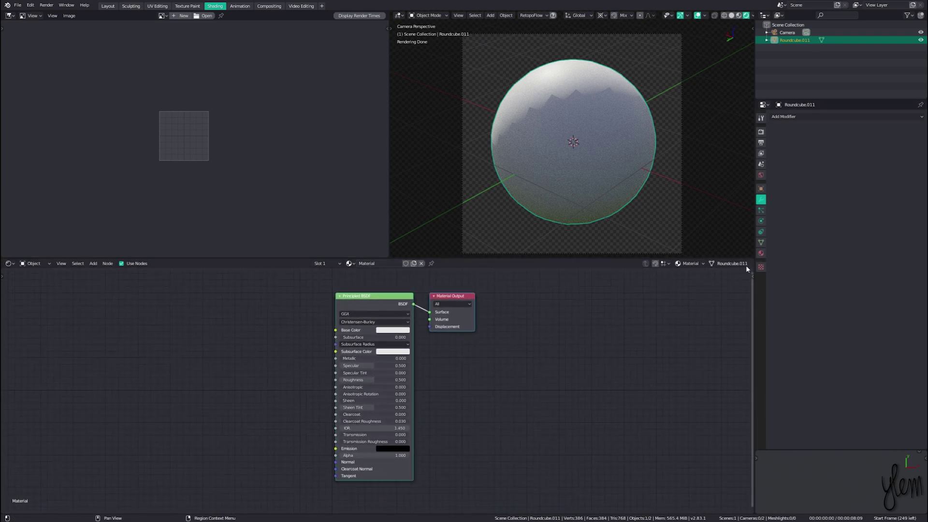
Set the material's displacement method to Displacement Only
click(760, 253)
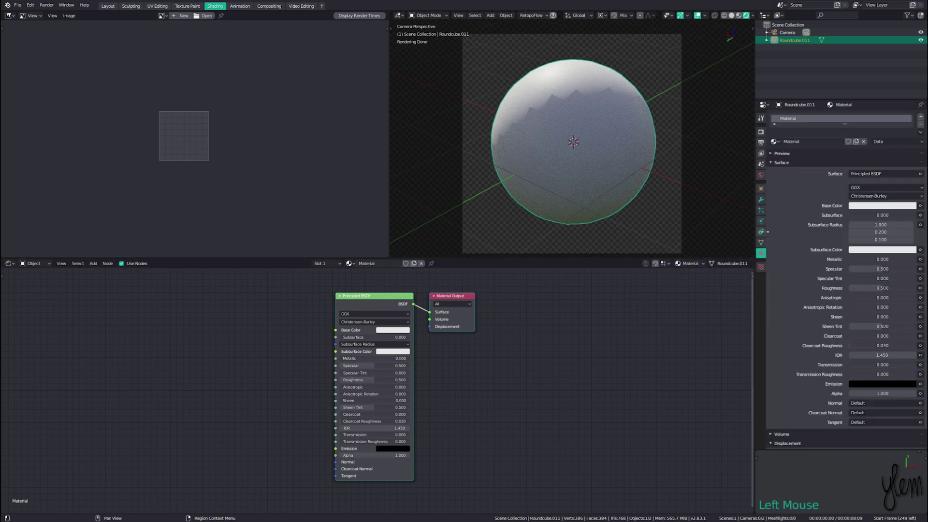
scroll(776, 270, down, 8)
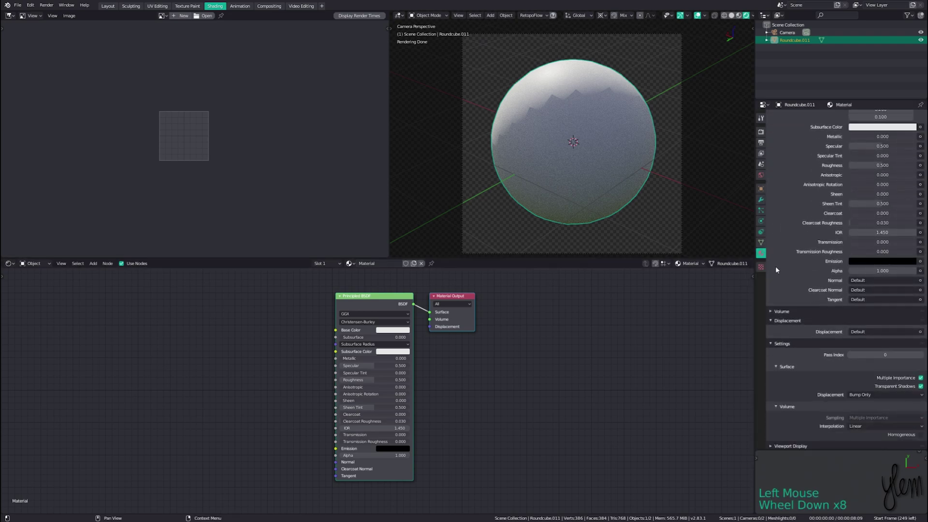
click(849, 395)
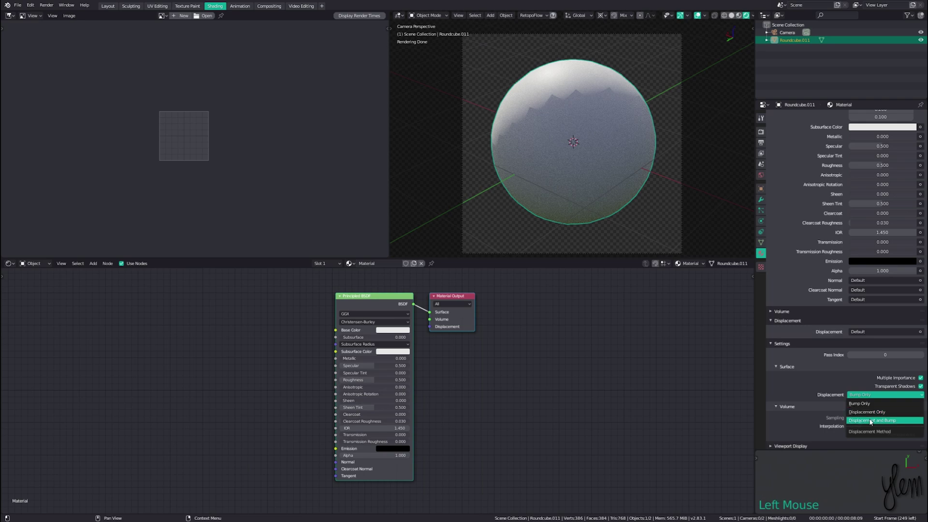
click(867, 412)
key(n)
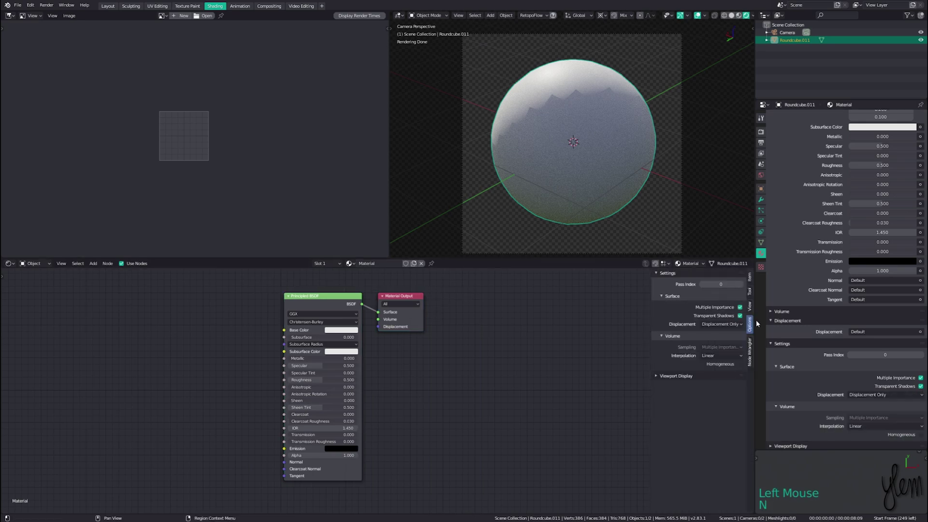
click(749, 323)
click(722, 324)
click(733, 342)
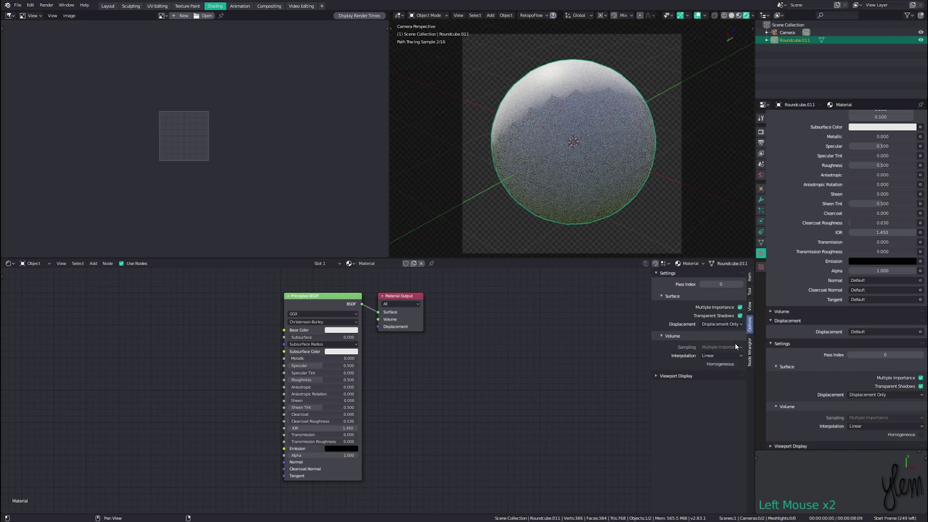
click(589, 303)
Add a Noise Texture left of the shader with Scale 40
key(n)
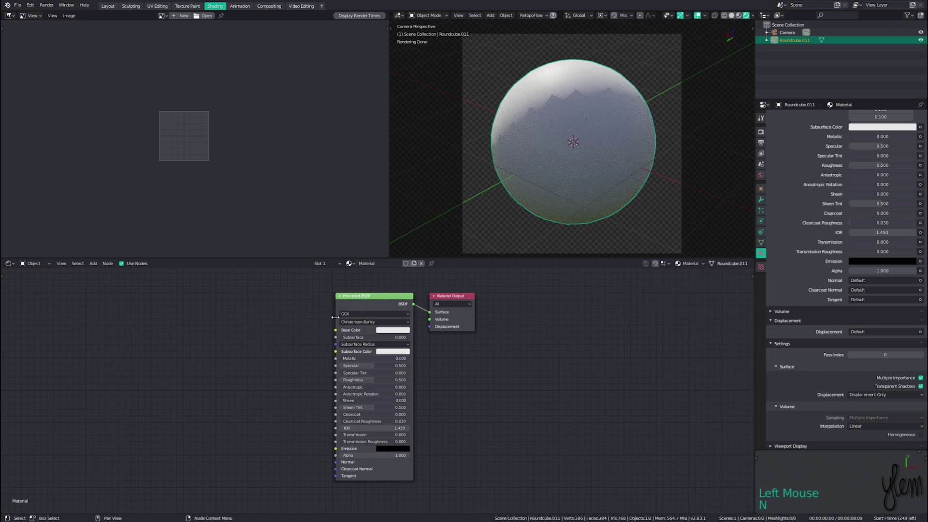
middle_drag(326, 317, 433, 331)
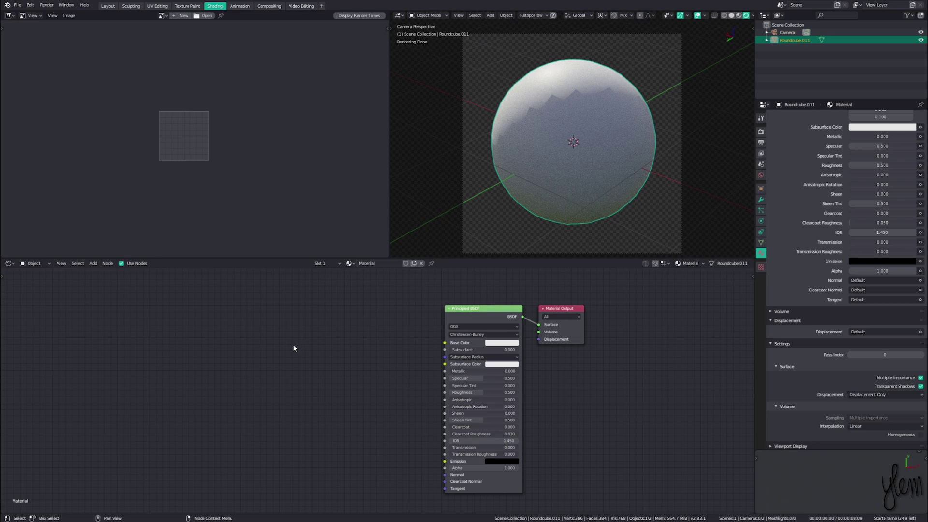
middle_drag(294, 347, 250, 365)
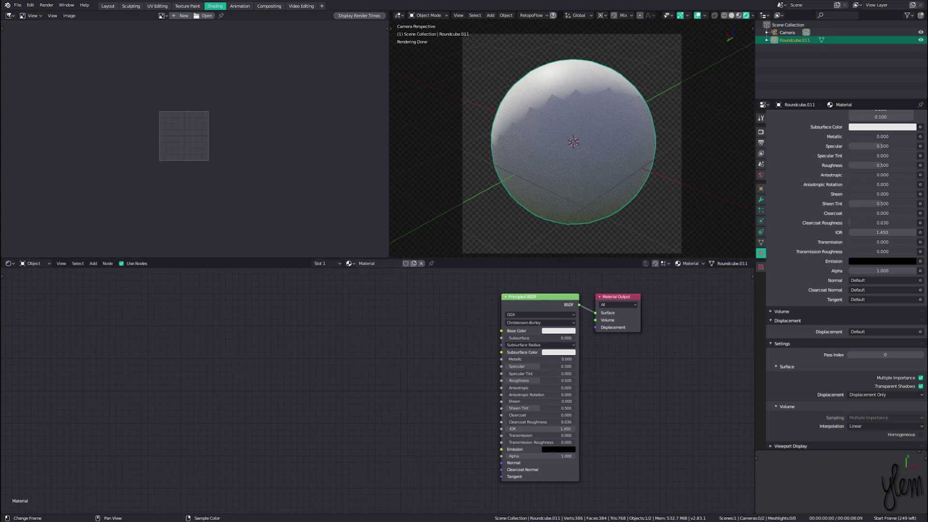
key(shift+a)
mouse_move(290, 385)
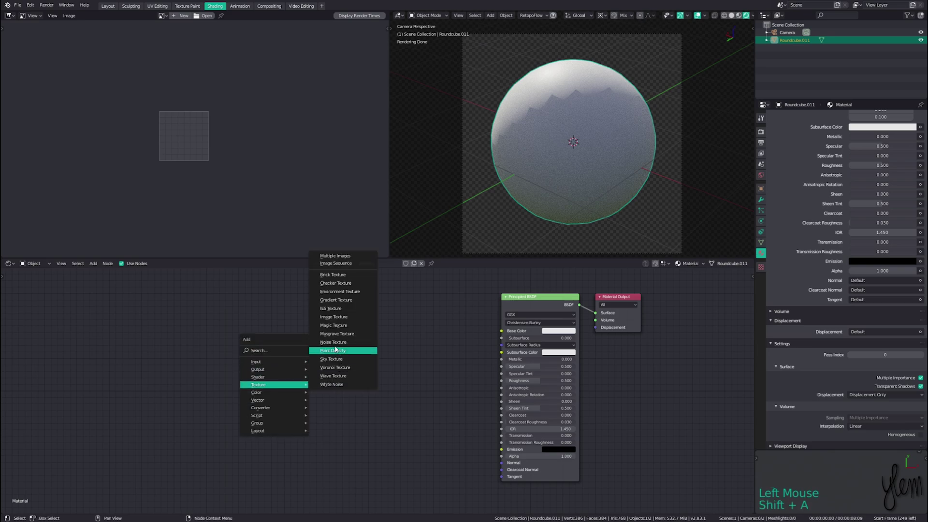
click(335, 348)
click(261, 360)
click(277, 403)
text(40)
key(Return)
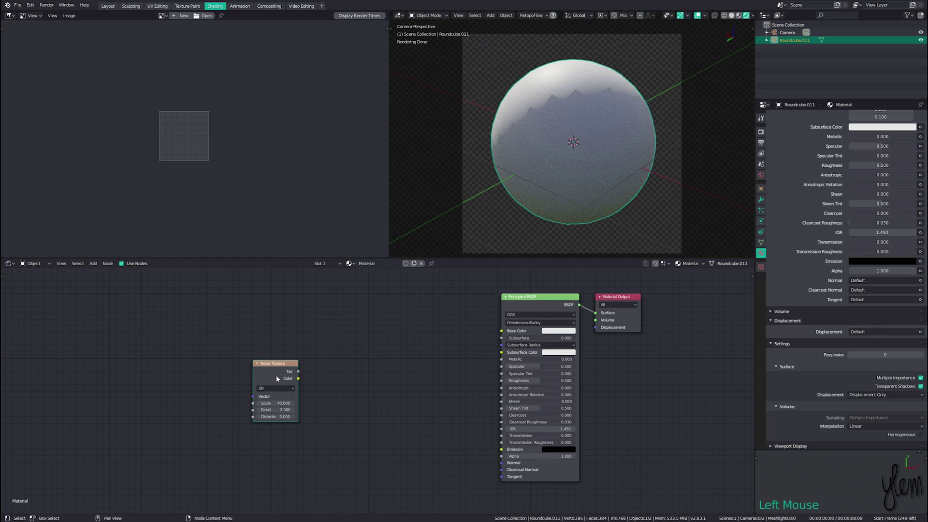
Add Texture Coordinate and Mapping nodes to the noise, then dissolve the Mapping node
click(274, 369)
key(ctrl+t)
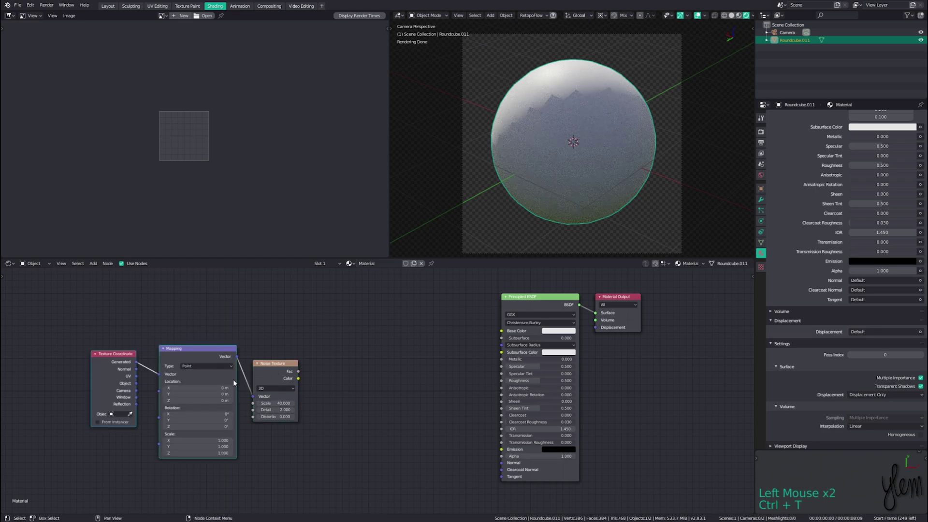
drag(182, 353, 182, 341)
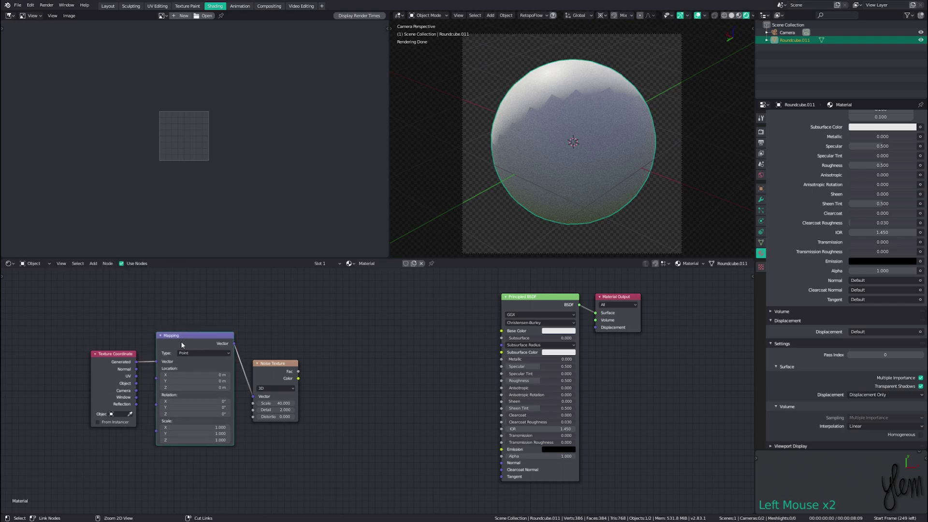
key(ctrl+x)
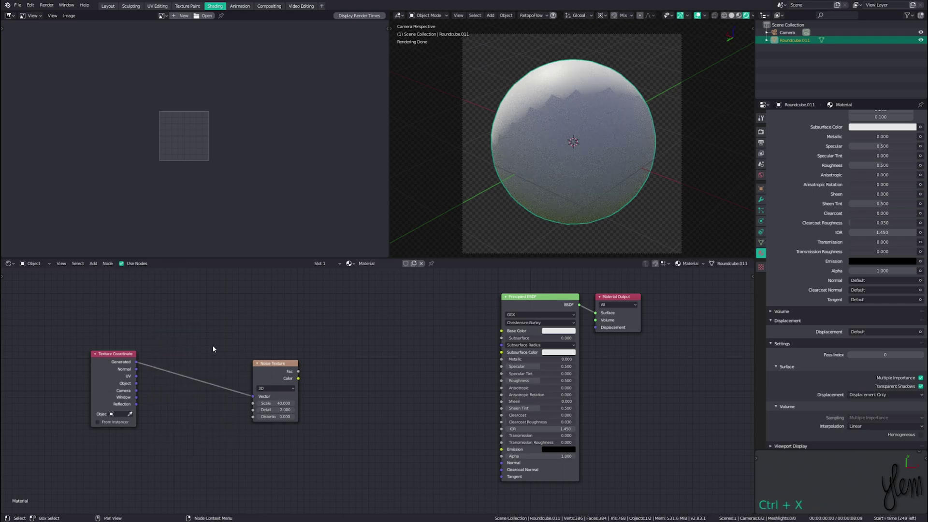
drag(251, 364, 241, 361)
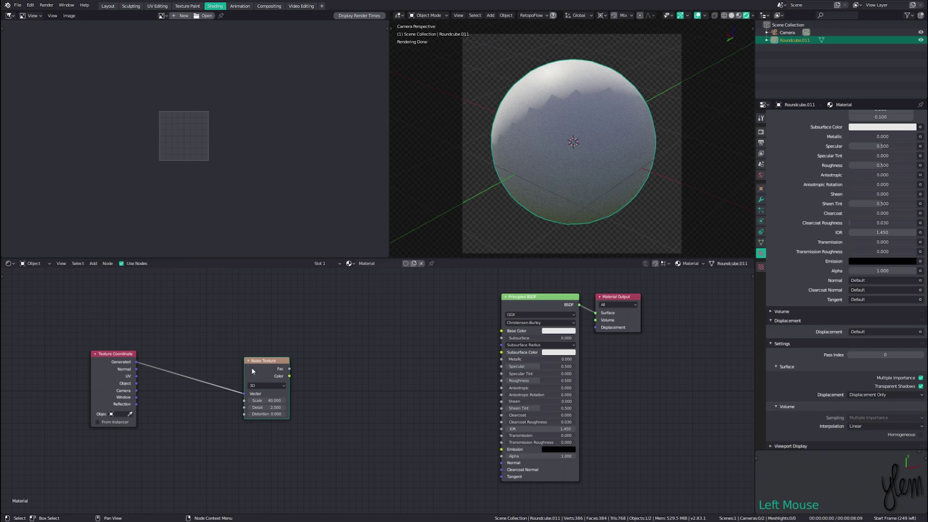
middle_drag(250, 375, 322, 335)
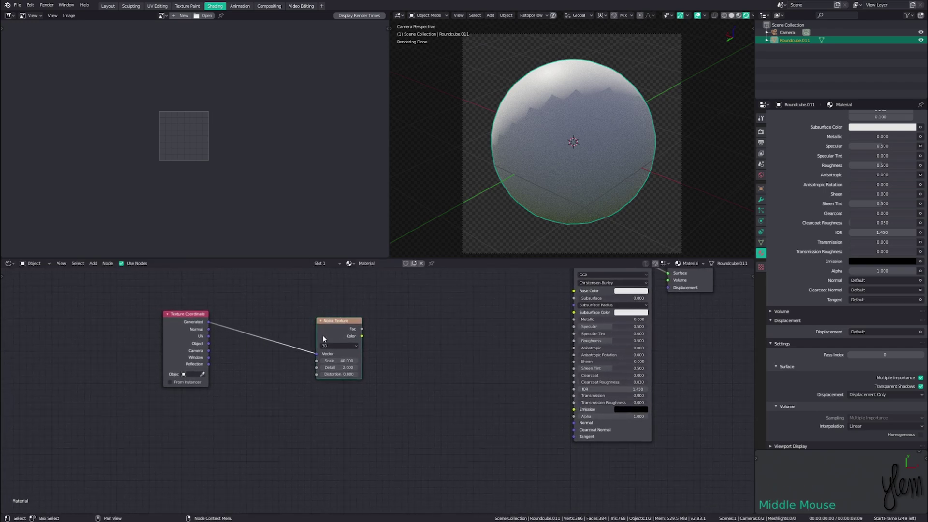
Duplicate the Noise Texture twice: one at Scale 20 with Detail 4, one at Scale 8
key(shift+d)
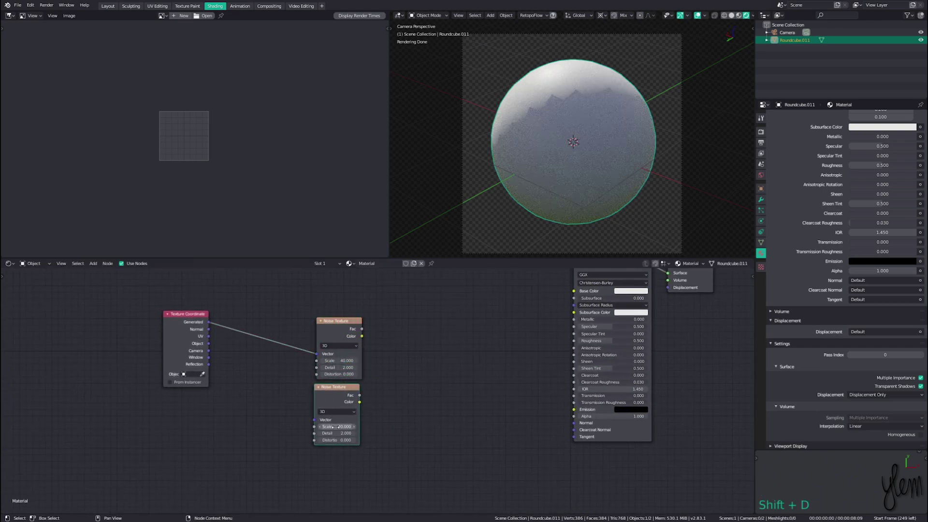
click(334, 427)
text(20)
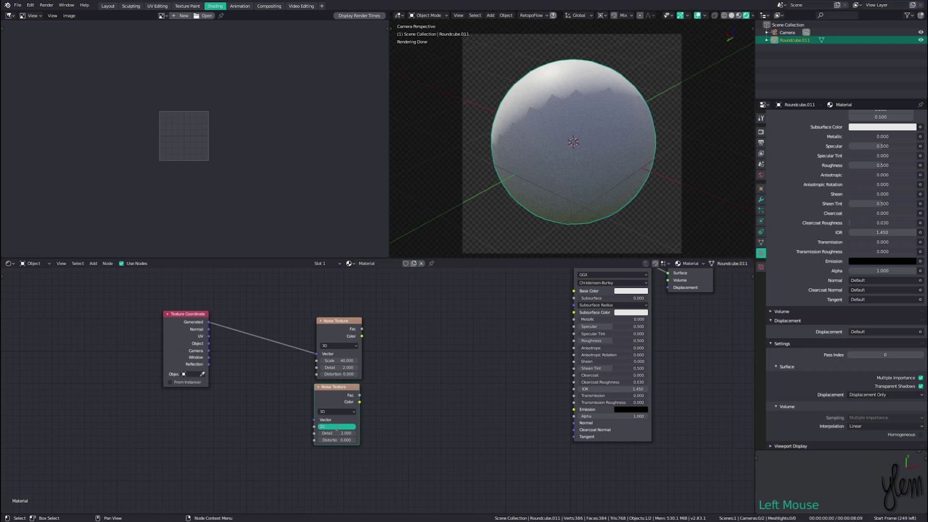
key(Tab)
text(4)
key(Return)
click(338, 407)
key(shift+d)
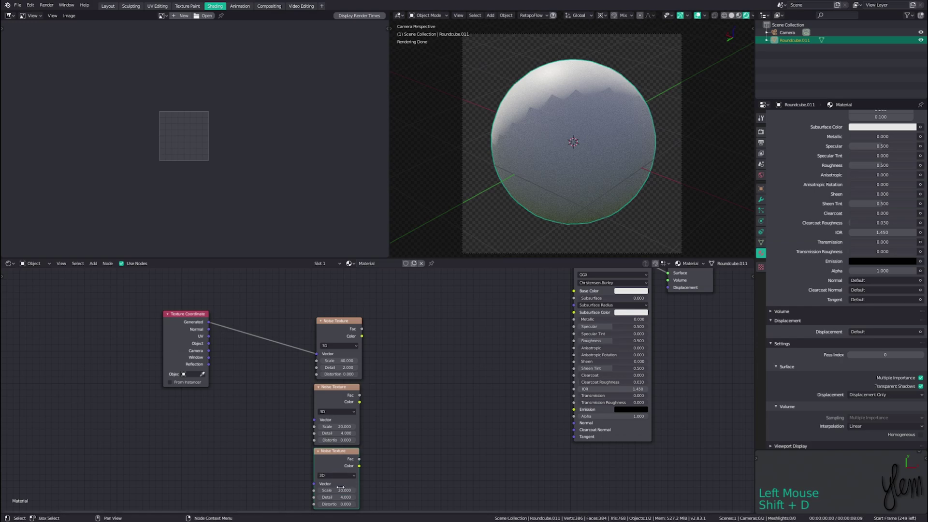
click(339, 490)
text(8)
key(Return)
Preview each noise on the sphere and link Generated coordinates into the two new noises
ctrl+shift+click(332, 329)
ctrl+shift+click(335, 405)
ctrl+shift+click(345, 467)
ctrl+shift+click(344, 403)
ctrl+shift+click(343, 335)
drag(208, 321, 314, 419)
drag(209, 322, 314, 483)
Sum the three noise textures through two Add nodes and preview the result
key(ctrl+KP_Add)
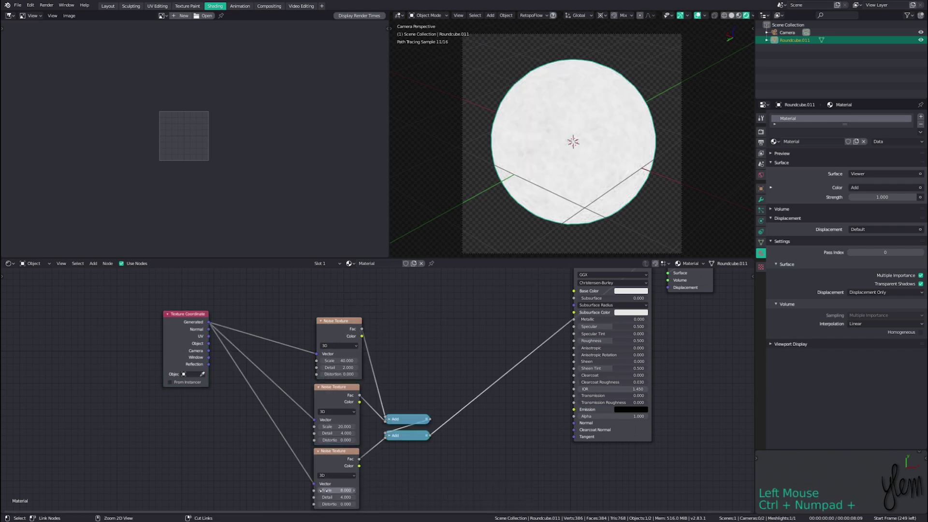
drag(408, 419, 438, 353)
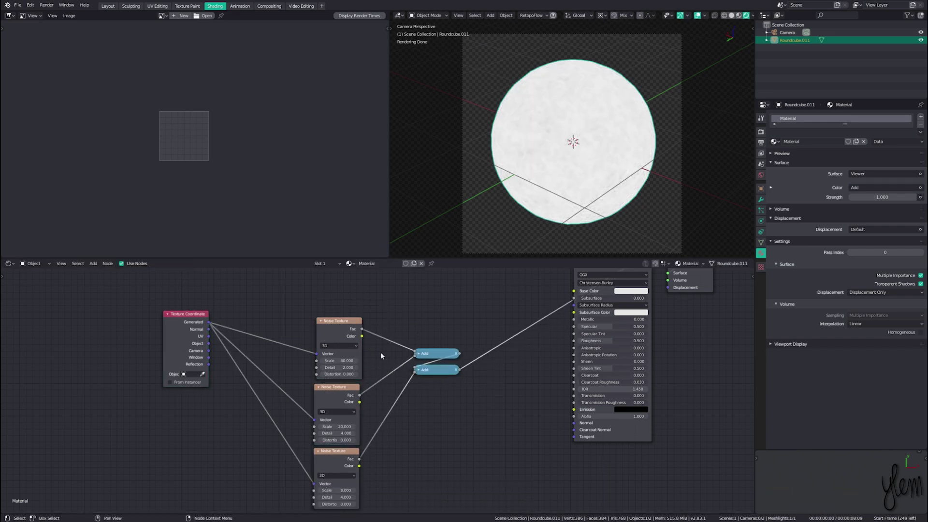
scroll(386, 358, down, 3)
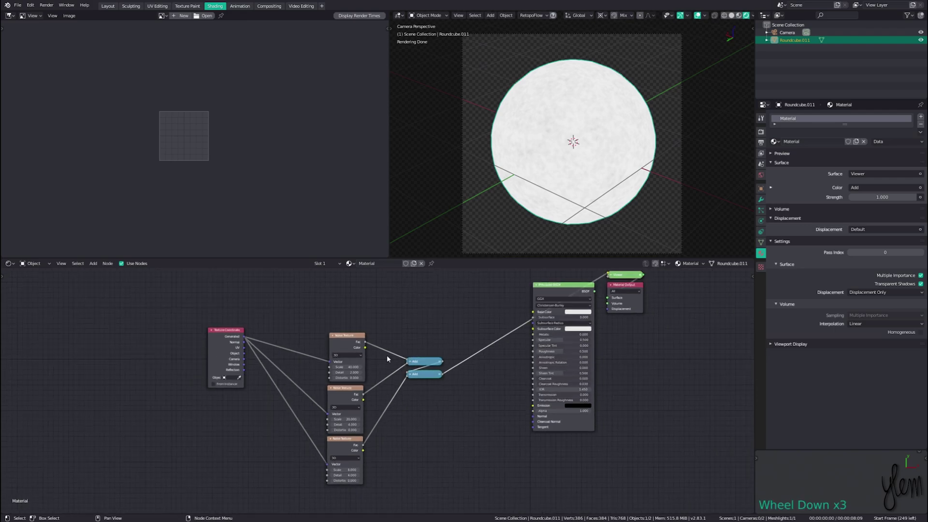
scroll(387, 358, up, 3)
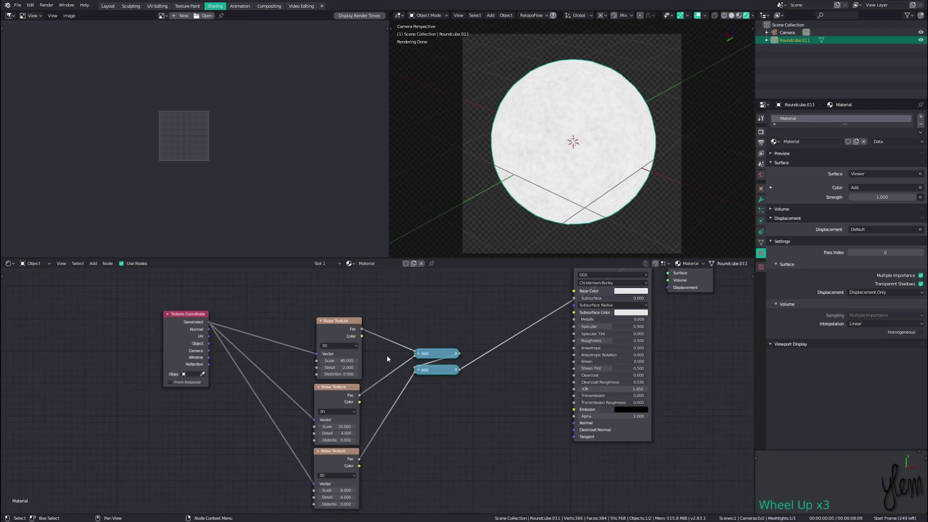
scroll(386, 358, down, 2)
middle_drag(387, 358, 321, 339)
ctrl+shift+click(298, 309)
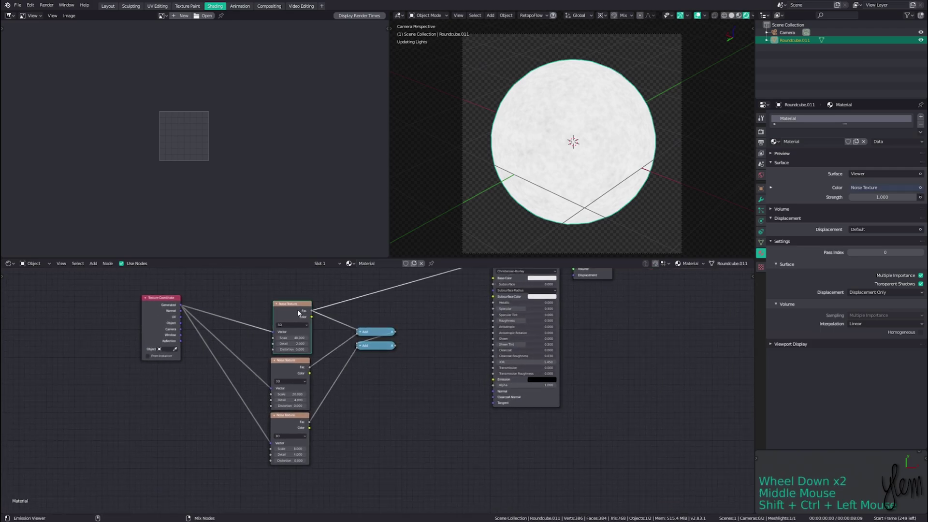
ctrl+shift+click(357, 345)
drag(360, 305, 390, 367)
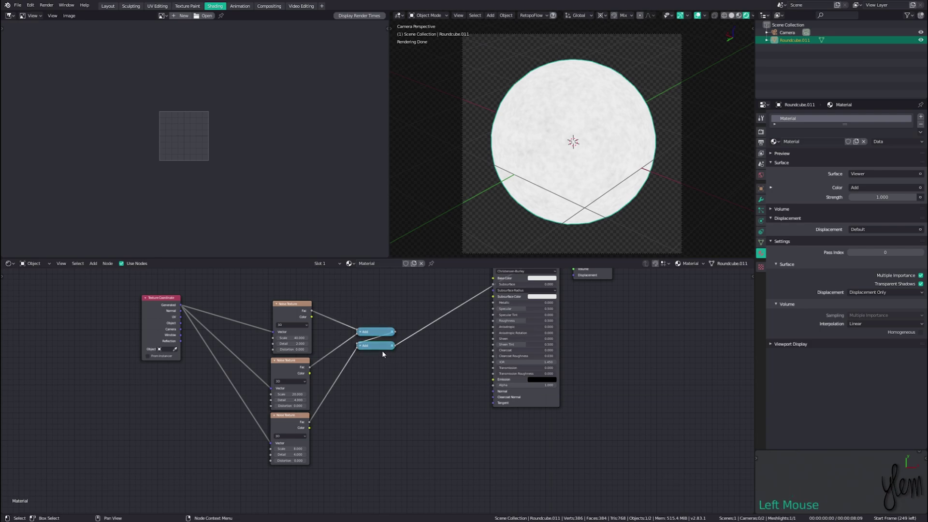
Insert a Math node set to Multiply on the first noise link
key(shift+a)
mouse_move(358, 327)
click(416, 380)
click(319, 303)
click(334, 304)
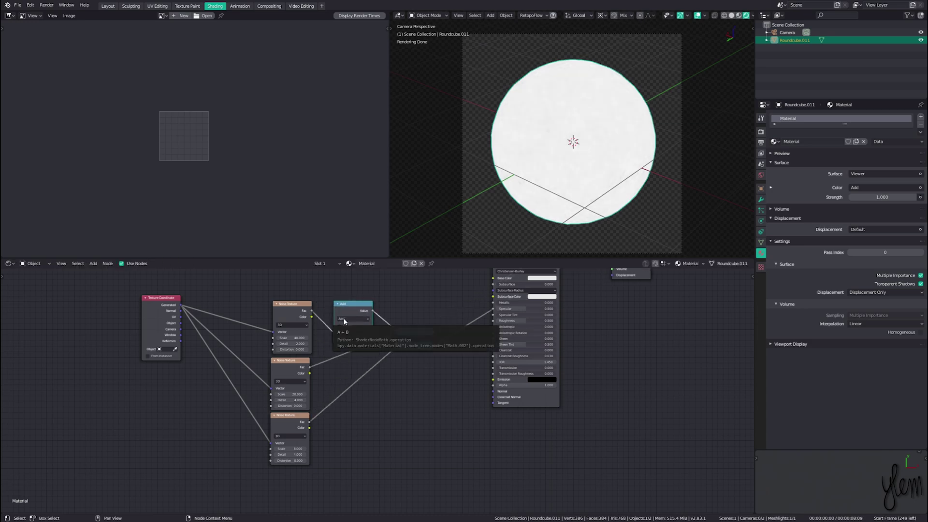
click(344, 319)
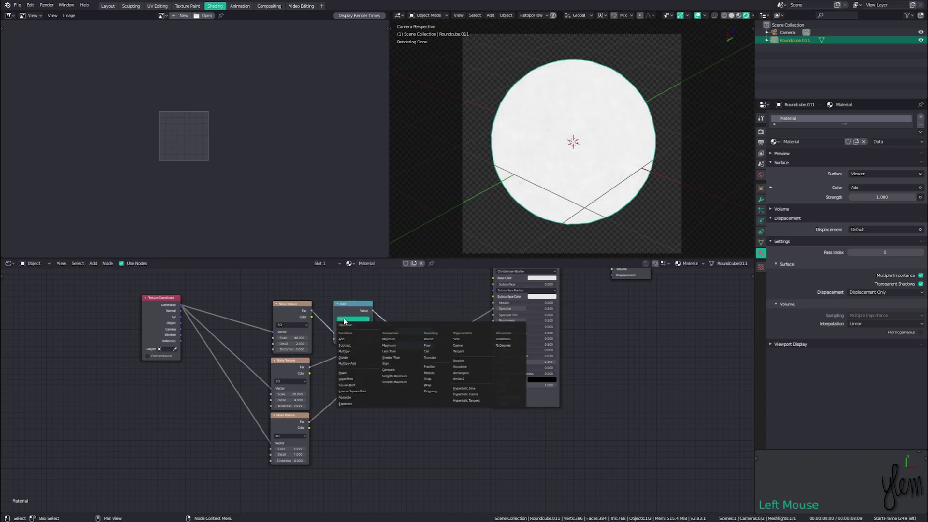
click(345, 351)
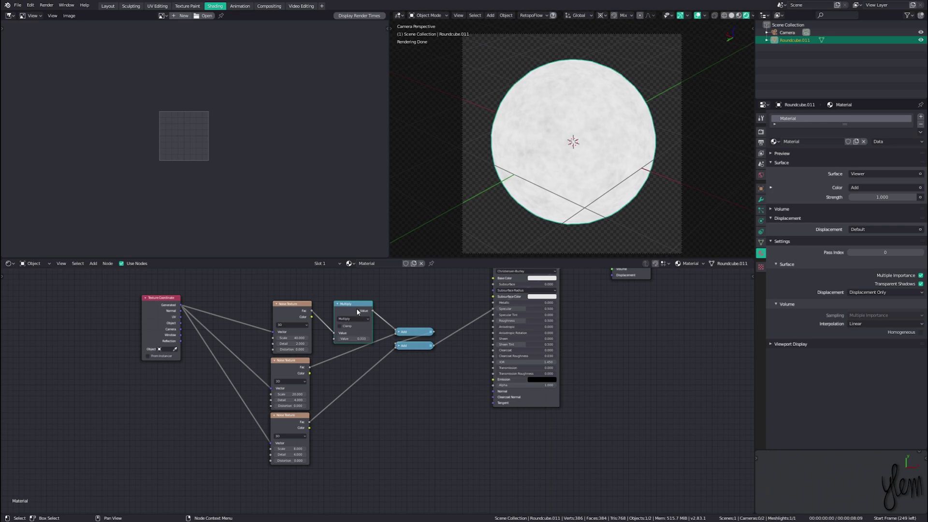
Copy the Multiply node onto the second and third noise links and clear the top factor
key(shift+d)
click(356, 345)
key(shift+d)
click(356, 387)
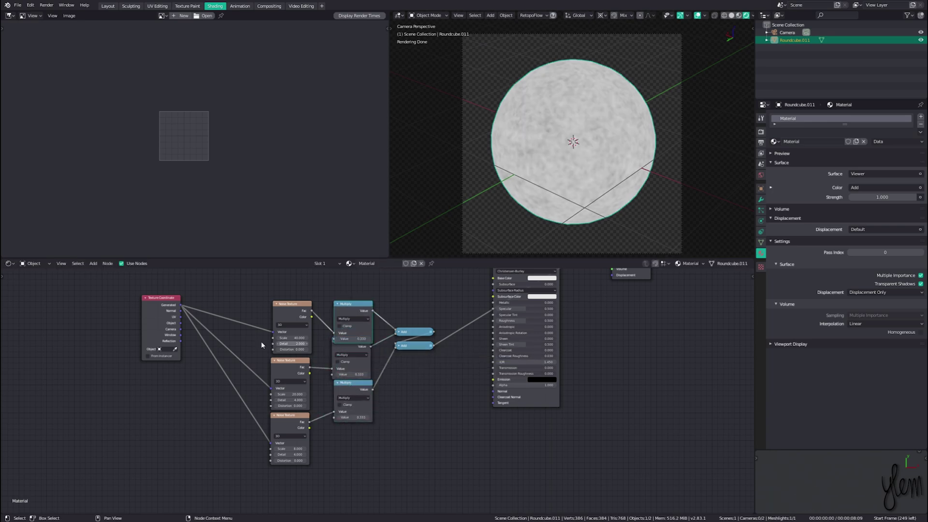
click(358, 338)
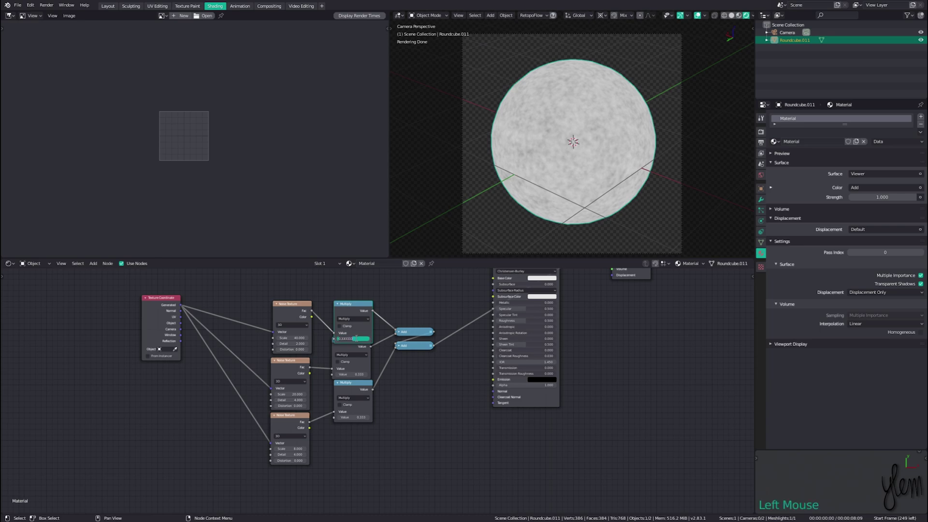
key(BackSpace)
key(shift+a)
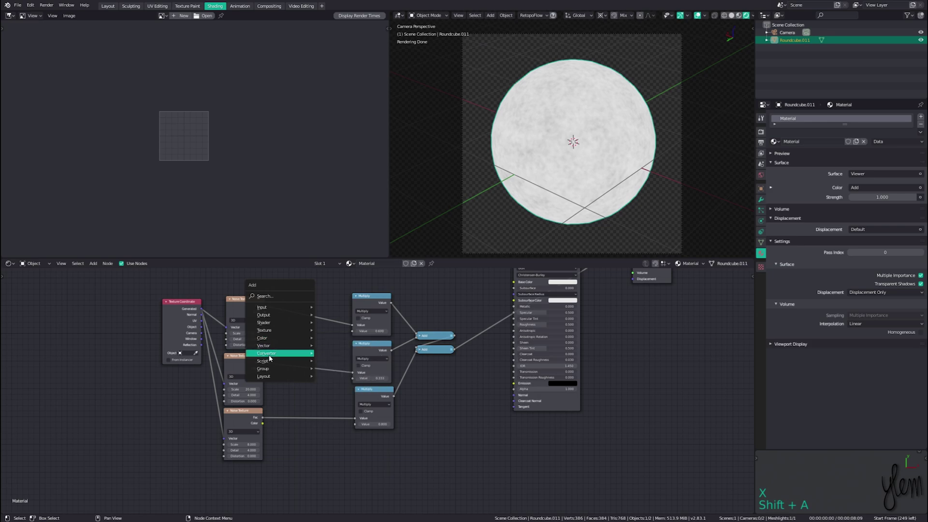
Insert a ColorRamp with stops at 0.150 and 0.800, and copy it onto another noise link
mouse_move(269, 358)
click(343, 372)
click(294, 384)
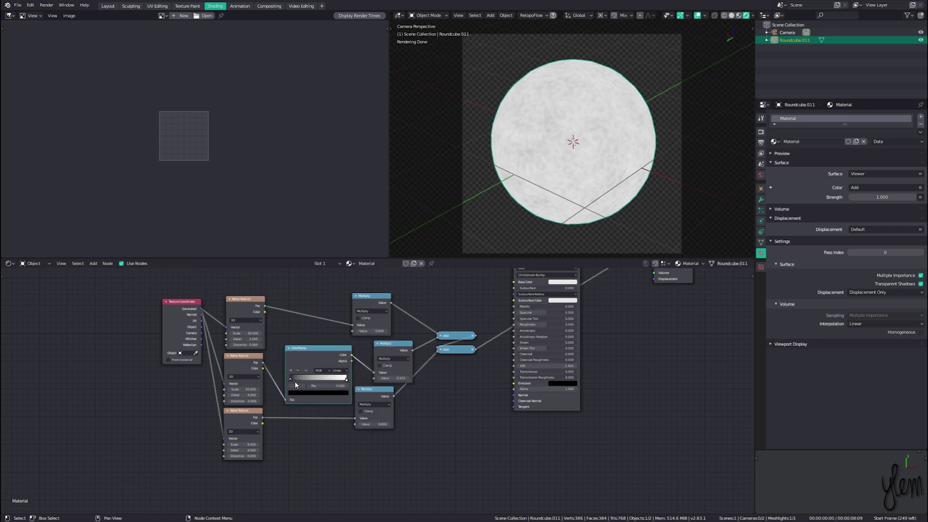
drag(295, 380, 329, 379)
click(313, 353)
key(shift+d)
click(317, 416)
Preview the Add result and rearrange the Add and Principled BSDF nodes
ctrl+shift+click(493, 346)
middle_drag(456, 318, 403, 348)
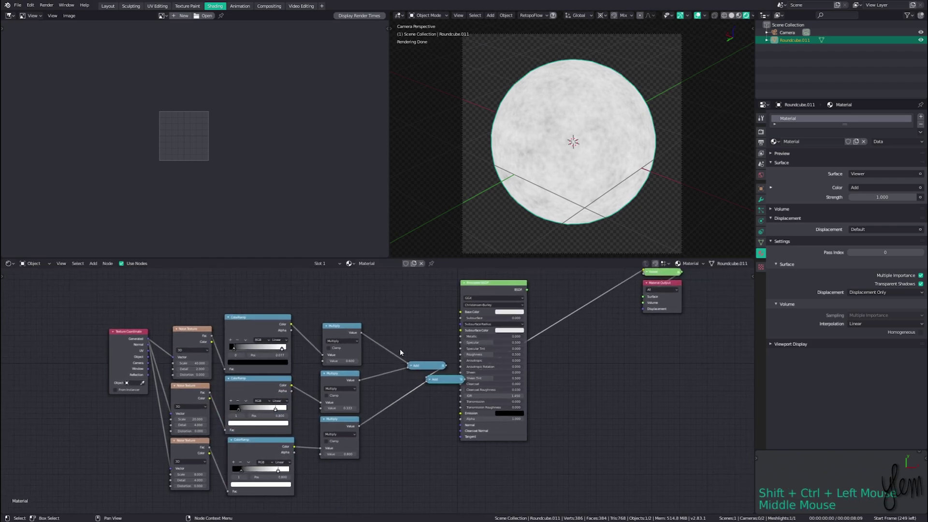
drag(403, 348, 447, 402)
key(g)
drag(484, 289, 554, 366)
middle_drag(554, 366, 481, 384)
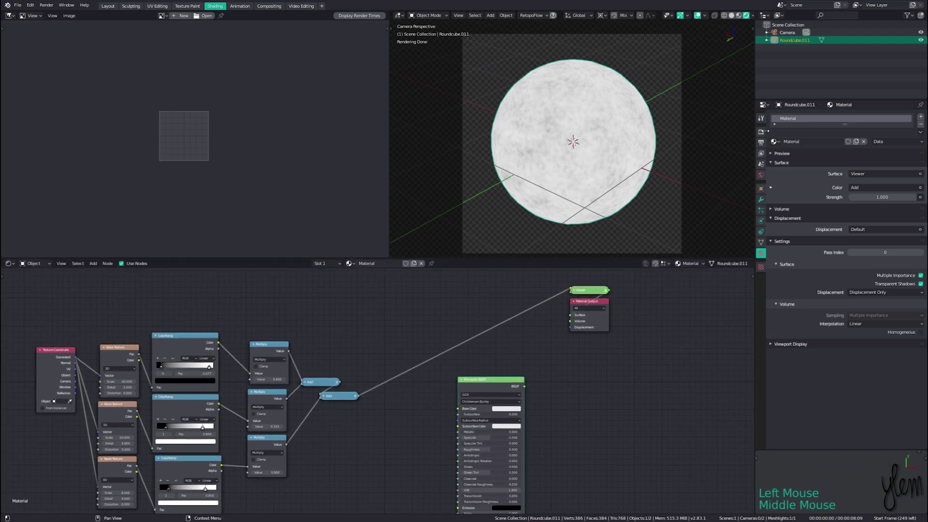
Enable Cycles Experimental, add a level-2 Subdivision modifier with Ctrl+2, and turn on Adaptive
click(761, 131)
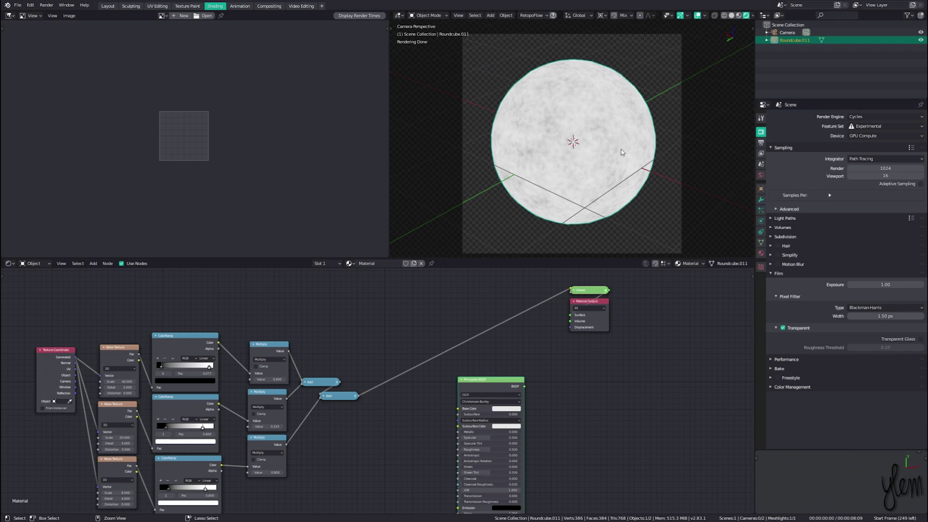
key(ctrl+2)
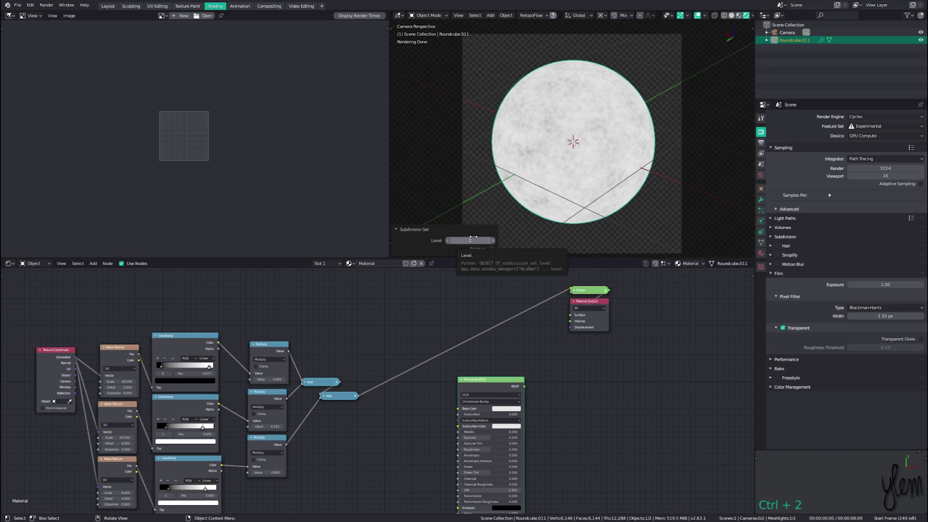
click(761, 199)
click(775, 202)
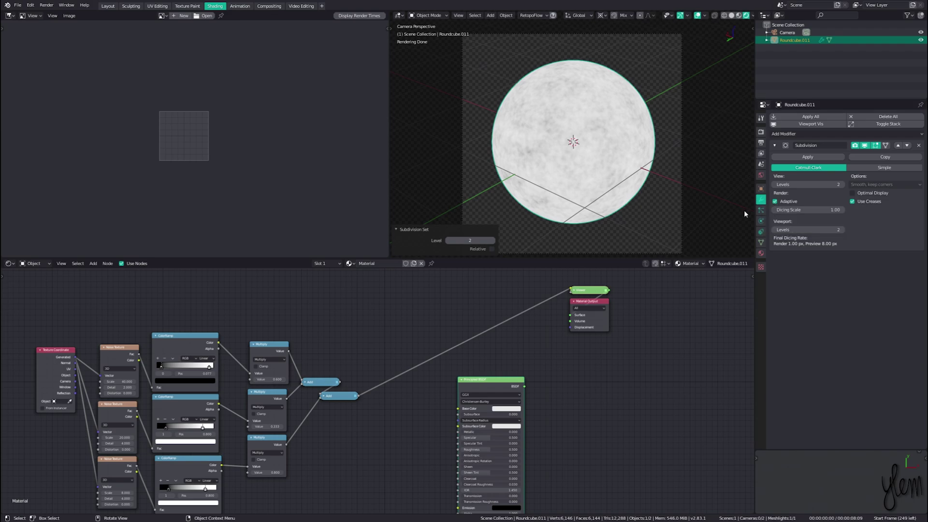
middle_drag(377, 350, 295, 342)
Add a Displacement node and feed the summed noise into its Height input
key(g)
click(446, 384)
key(shift+a)
mouse_move(345, 377)
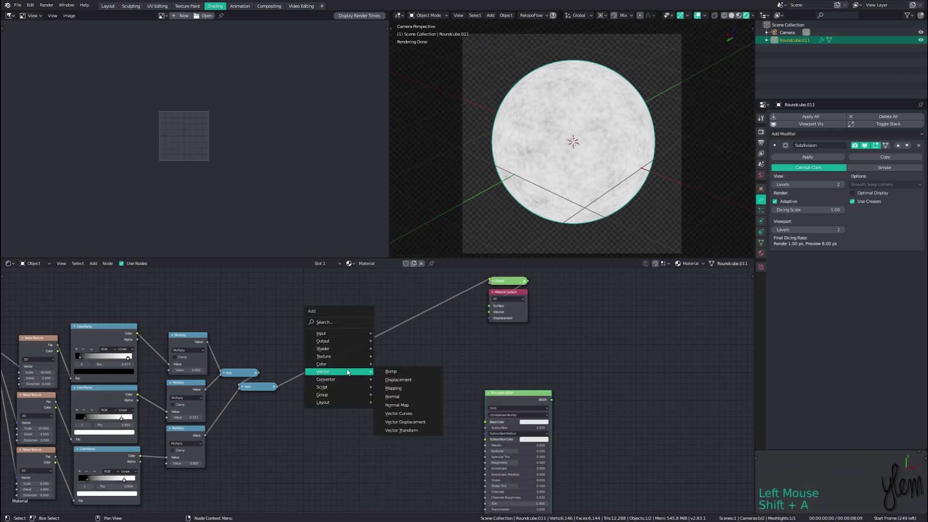
click(406, 378)
click(370, 363)
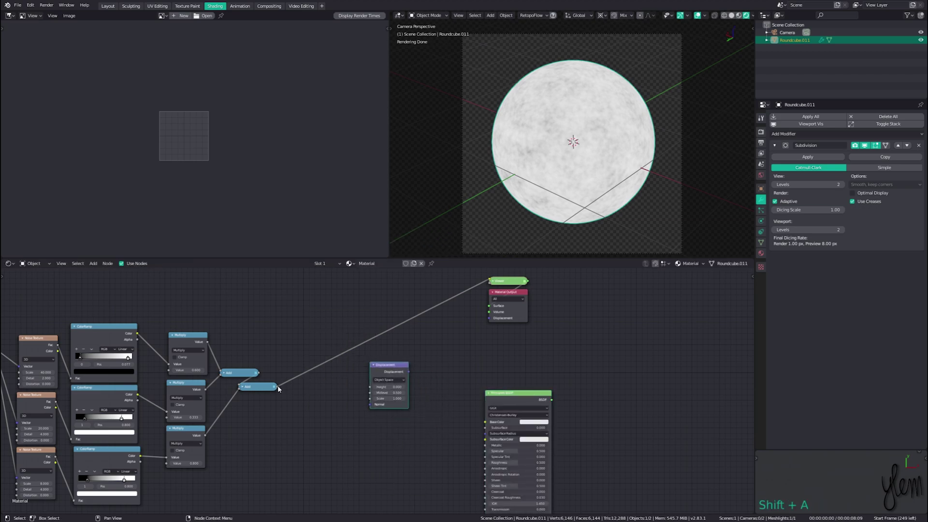
drag(274, 386, 490, 318)
Set the Displacement node's Scale to 0.5 and Midlevel to 0.1
click(390, 398)
text(0.5)
key(Return)
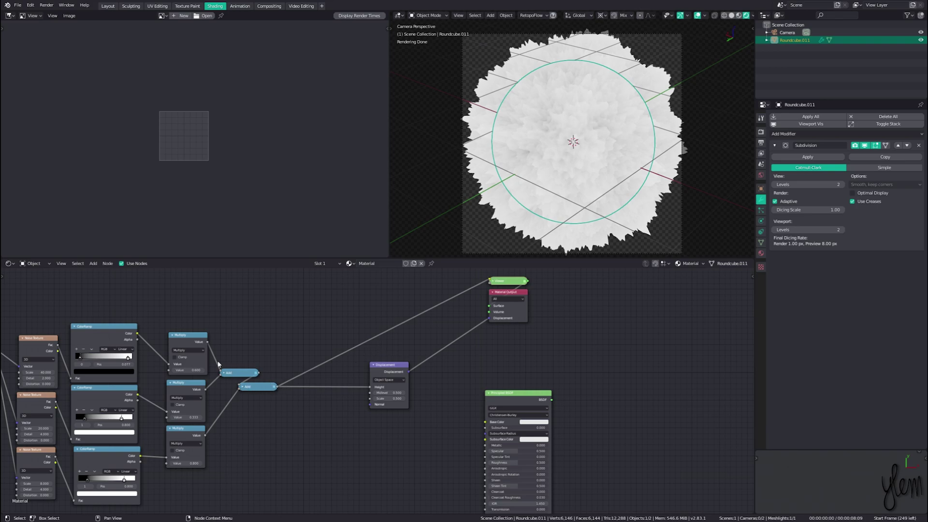
click(377, 392)
text(0.1)
key(Return)
Duplicate the Multiply node onto the Add→Displacement link with a value of 0.3
click(192, 342)
key(shift+d)
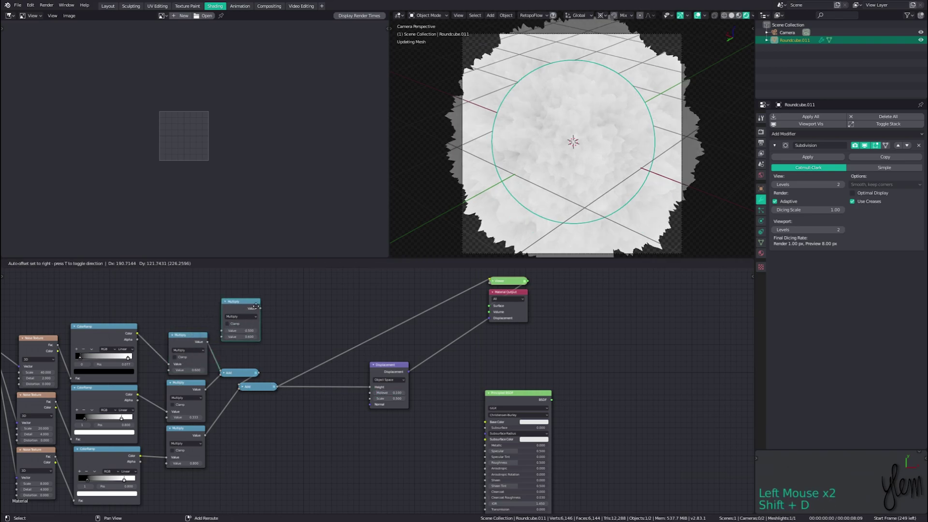
click(332, 382)
click(332, 412)
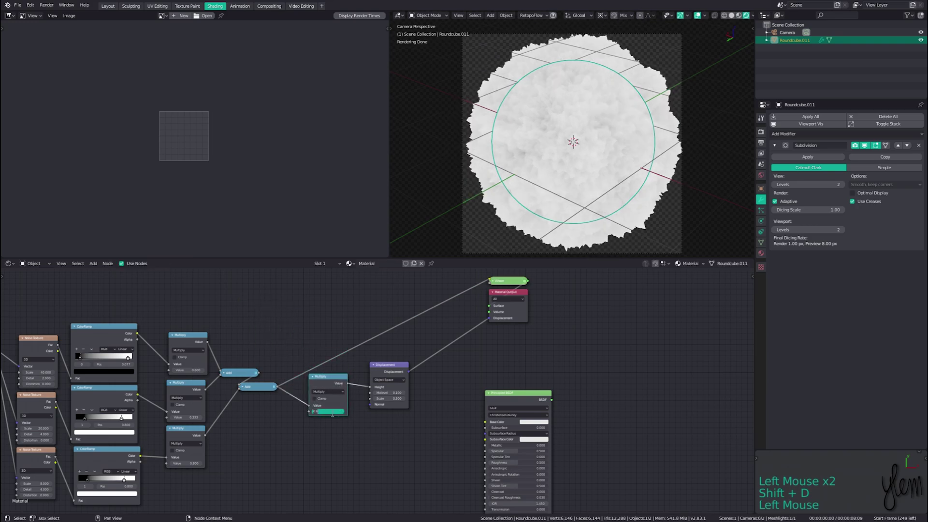
text(0.3)
key(Return)
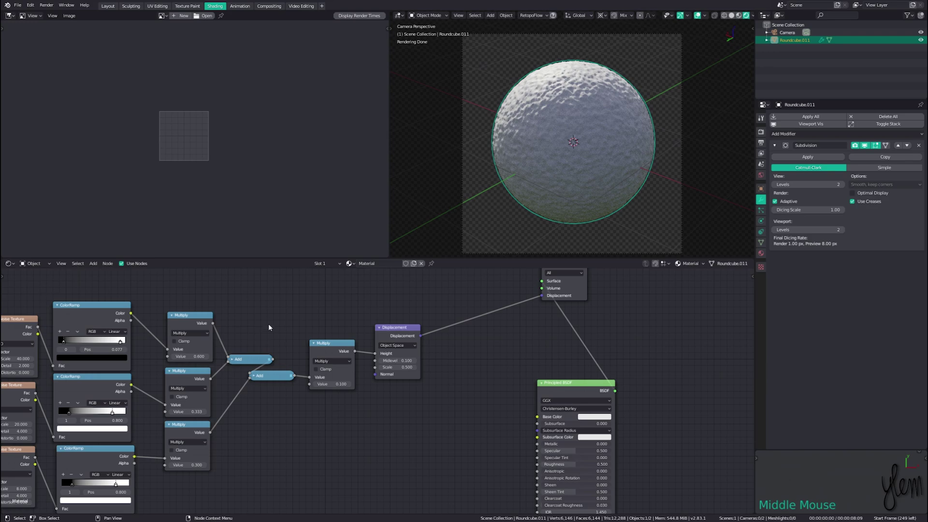
Wrap all the snow displacement nodes in a frame labelled 'snow'
middle_drag(270, 327, 352, 306)
scroll(352, 306, down, 3)
drag(138, 280, 421, 490)
key(shift+f)
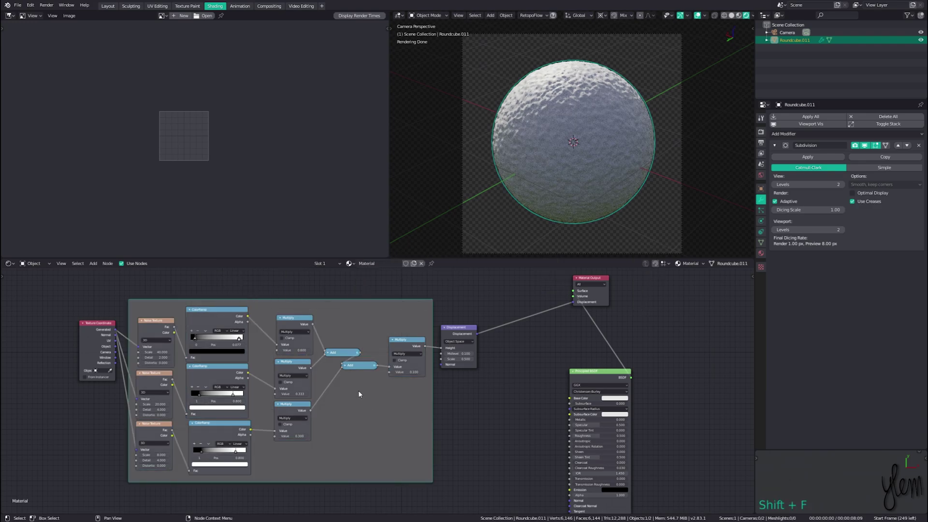
key(F2)
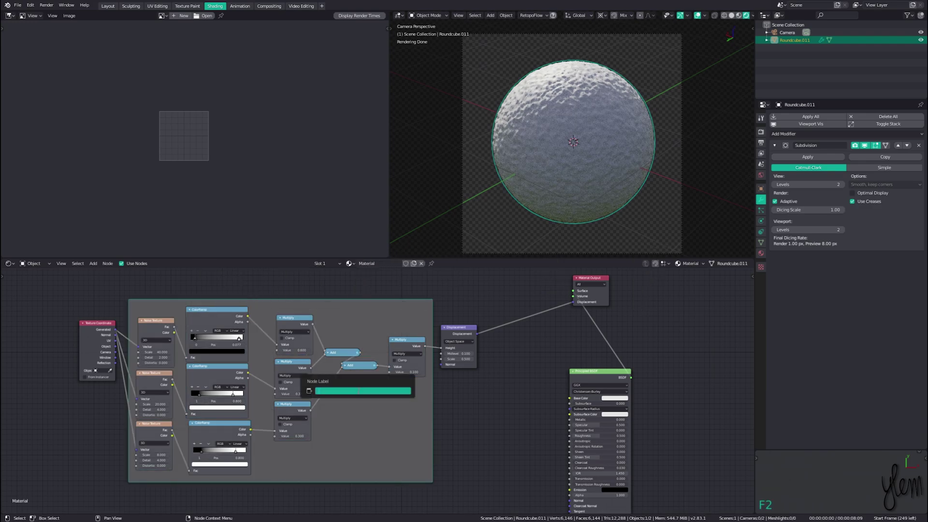
text(snow)
key(Return)
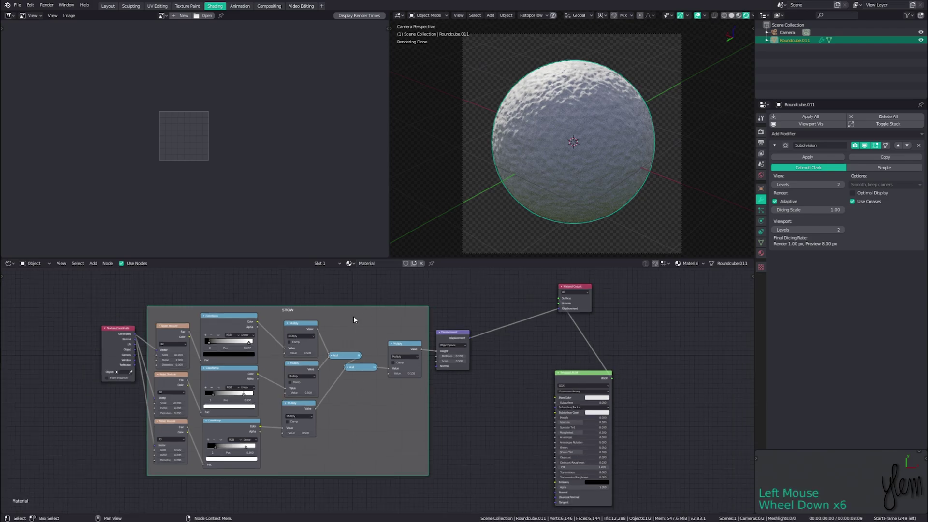
Align the Noise Texture, ColorRamp and Multiply columns and even out their spacing
drag(140, 288, 192, 483)
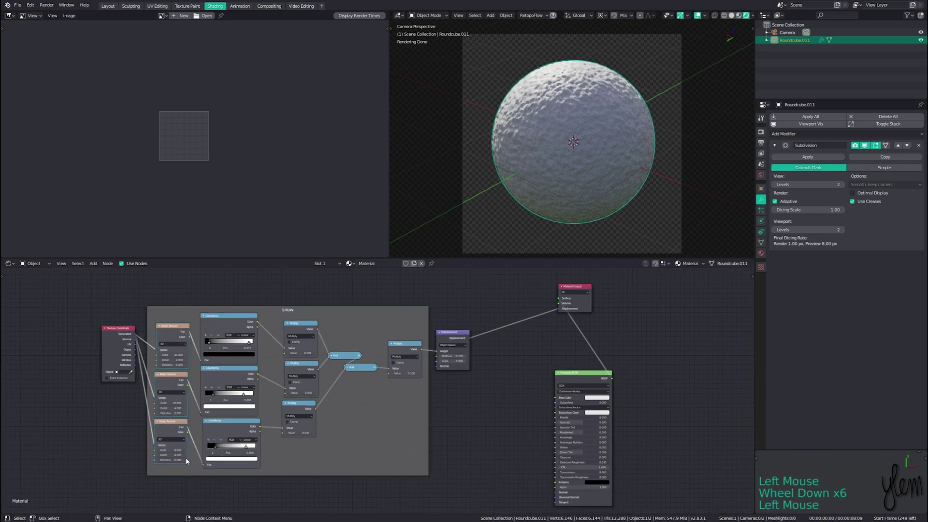
key(shift+w)
click(176, 377)
drag(211, 289, 225, 463)
key(shift+w)
click(226, 462)
drag(294, 297, 296, 431)
key(shift+w)
click(293, 433)
key(shift+equal)
Align the two Add nodes and move the last Multiply node into the snow frame
drag(361, 305, 359, 381)
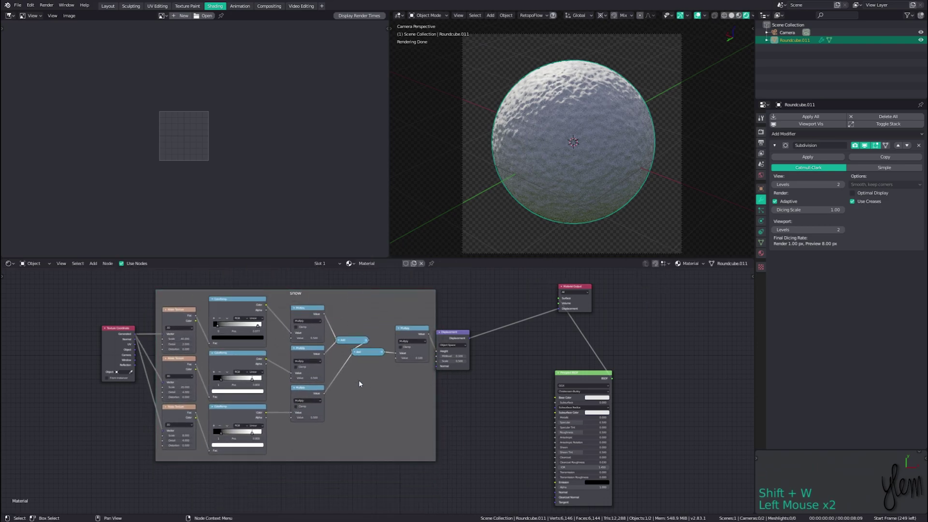
key(shift+w)
click(359, 382)
click(414, 334)
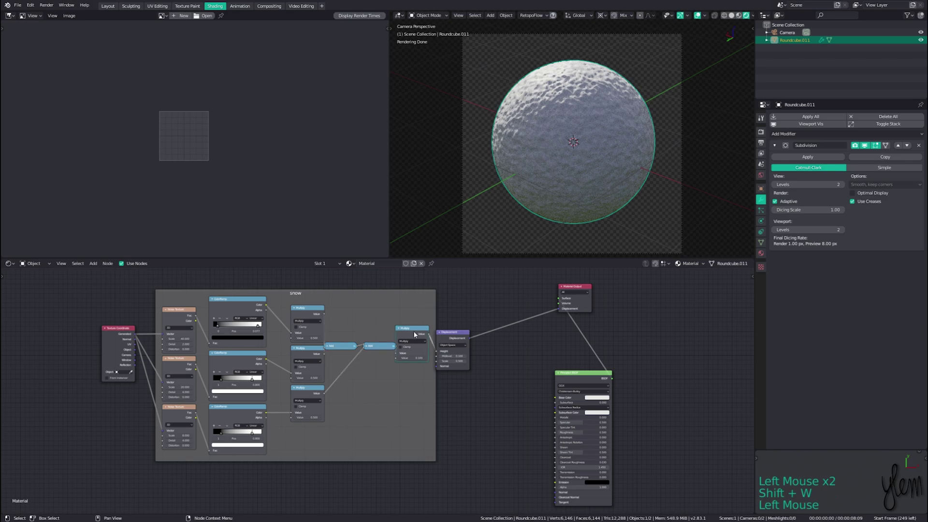
drag(414, 335, 401, 368)
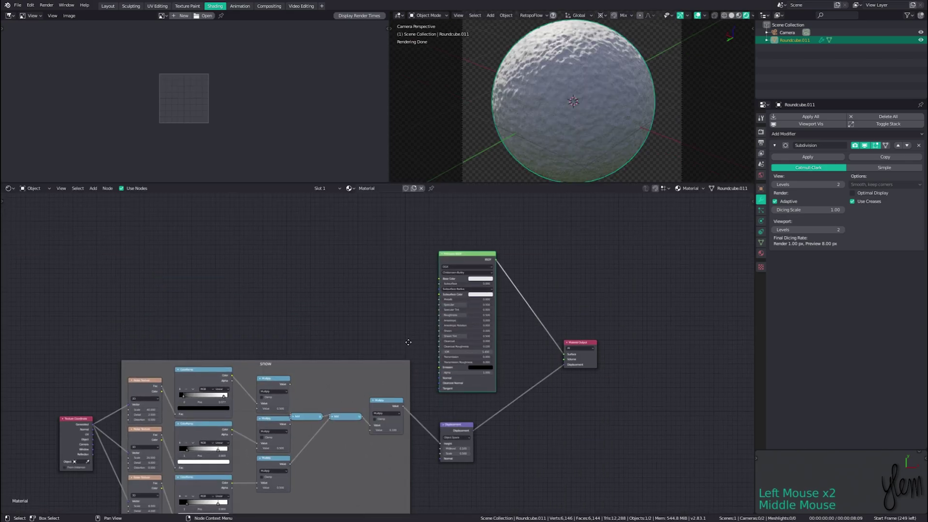
middle_drag(409, 343, 436, 299)
Set the Principled BSDF Roughness to 0.6
drag(350, 337, 354, 352)
middle_drag(389, 306, 337, 357)
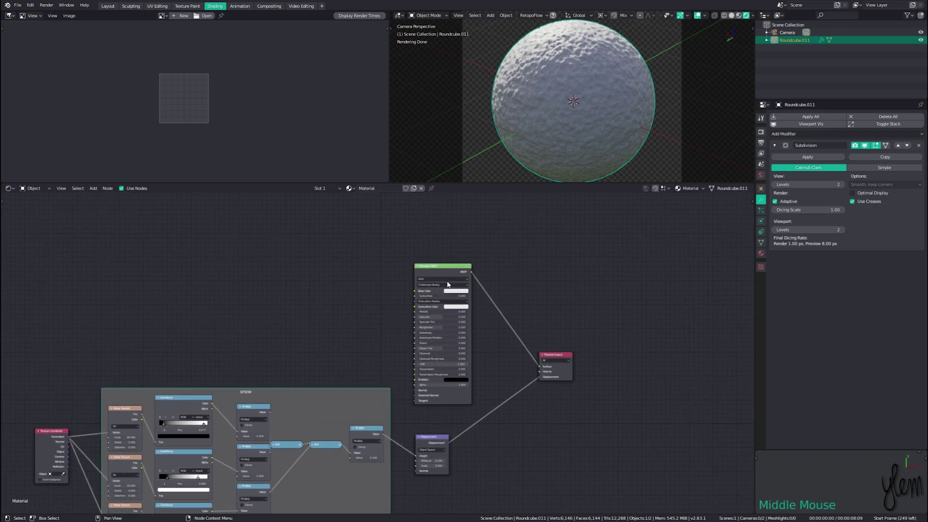
scroll(447, 285, up, 1)
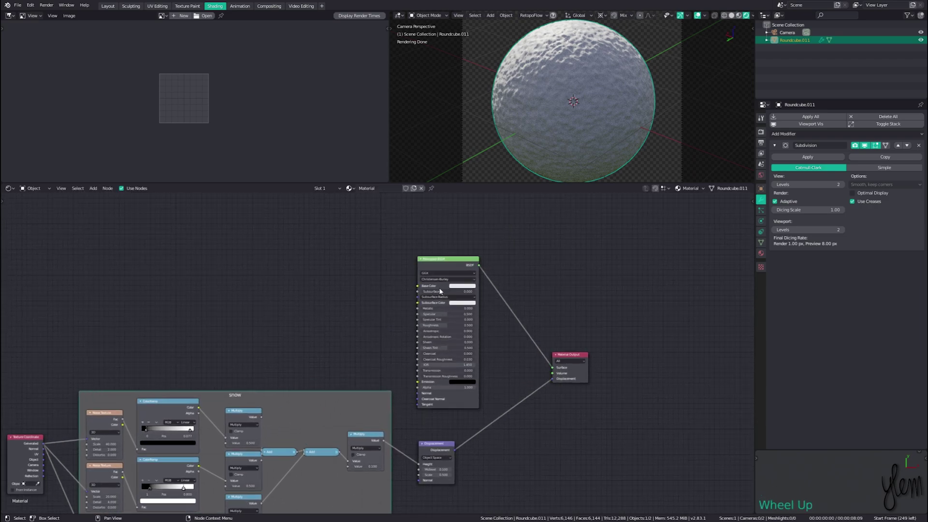
click(442, 325)
text(0.6)
key(Return)
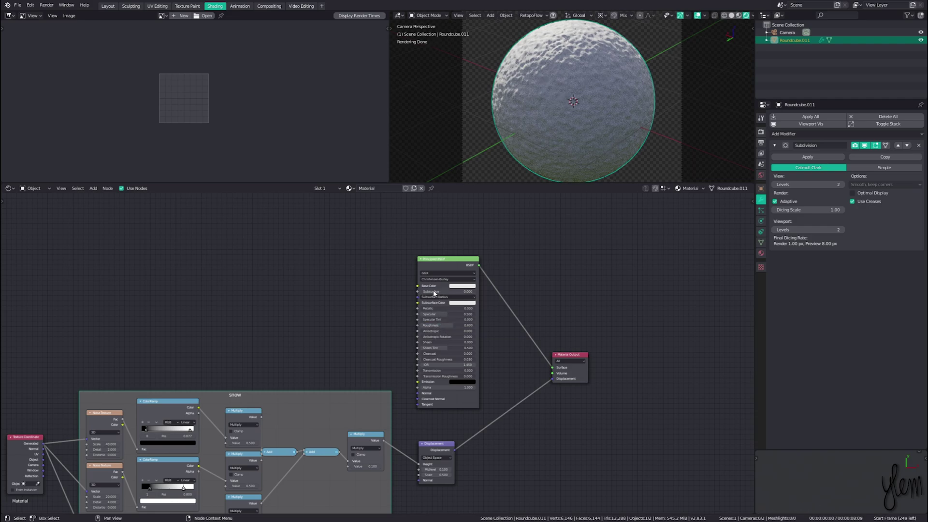
Raise Subsurface to 1.0 and inspect the Subsurface Color and Radius values
drag(433, 292, 477, 294)
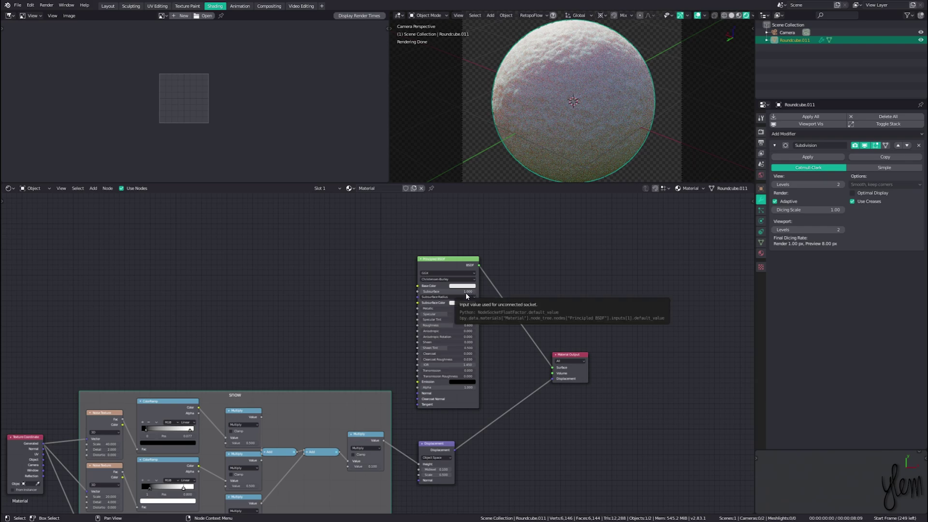
click(467, 302)
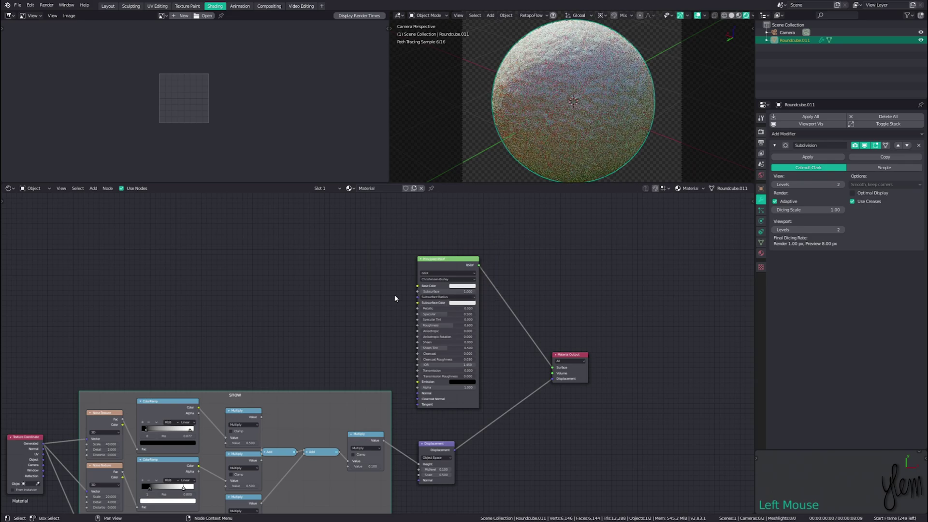
click(436, 298)
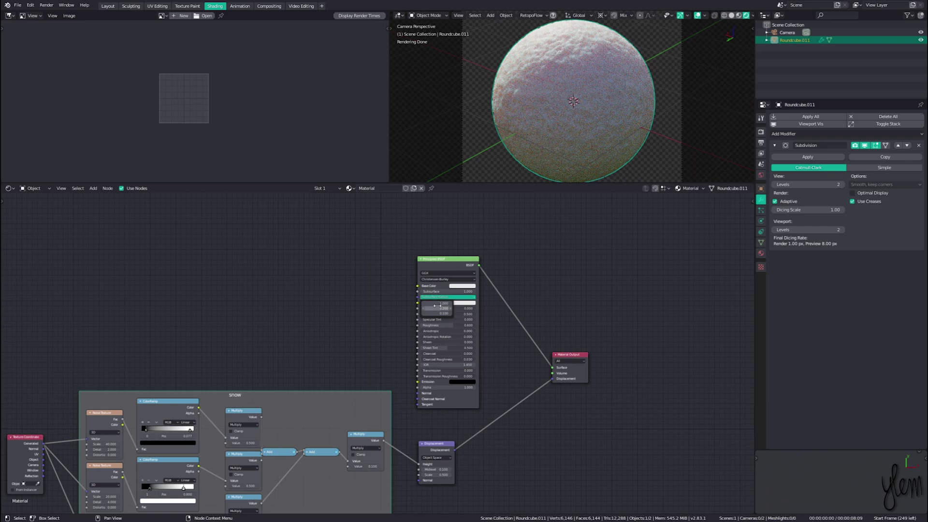
click(411, 297)
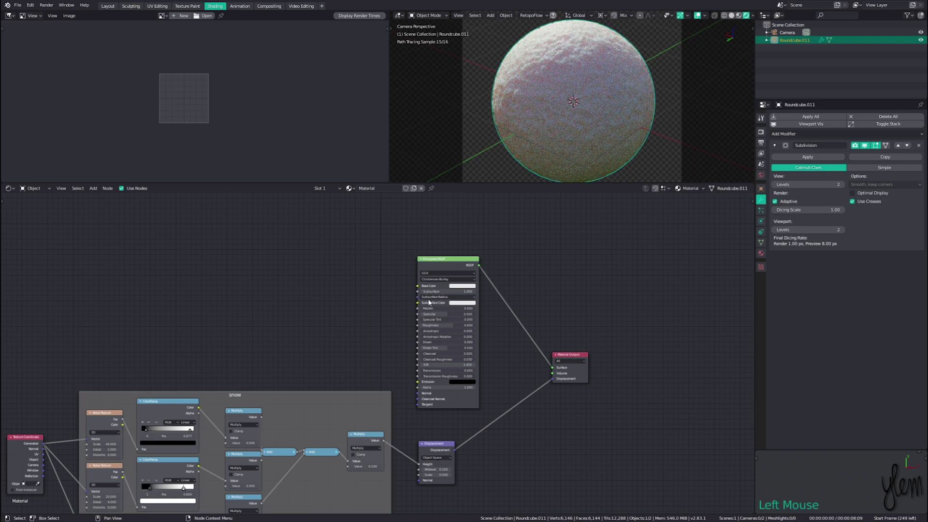
click(431, 303)
click(432, 297)
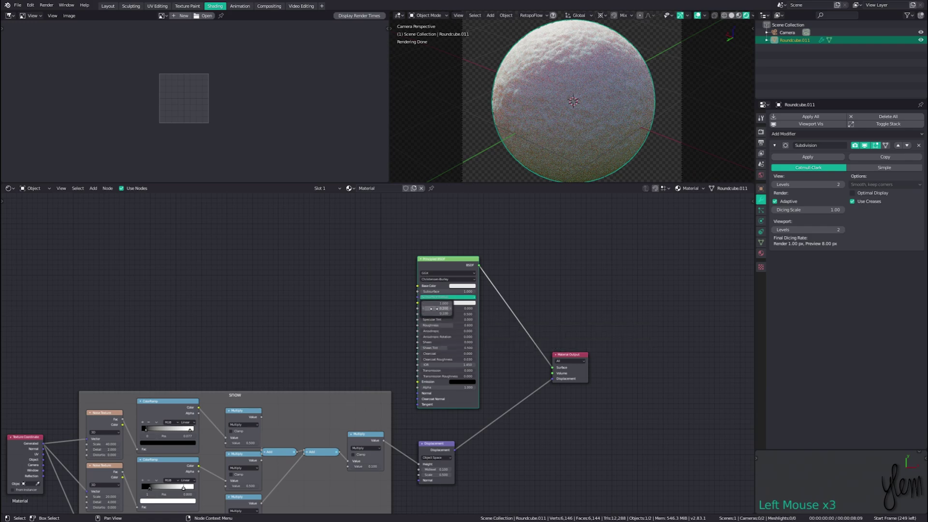
Add an RGB colour node and link it into the Principled BSDF
key(shift+a)
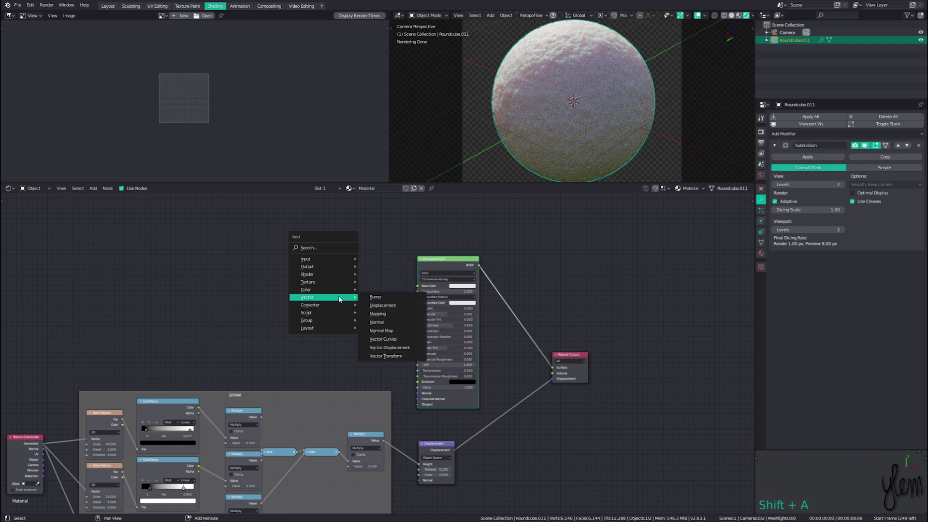
mouse_move(305, 266)
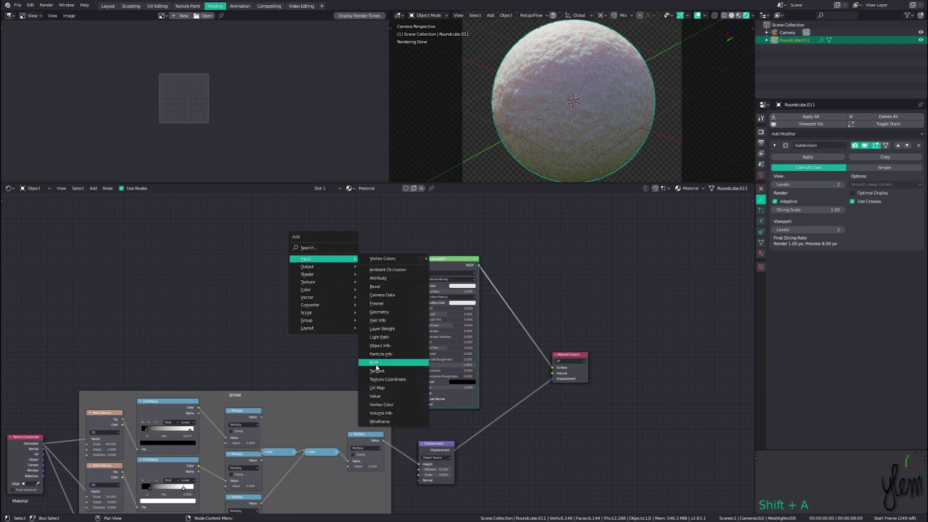
click(384, 365)
click(323, 279)
drag(355, 284, 416, 296)
Set the RGB colour to R 0.2, G 0.35, B 0.5 and return Subsurface to 0
click(340, 319)
click(341, 295)
text(.2)
key(Tab)
text(.35)
key(Tab)
text(.5)
key(Return)
click(213, 283)
drag(334, 283, 364, 289)
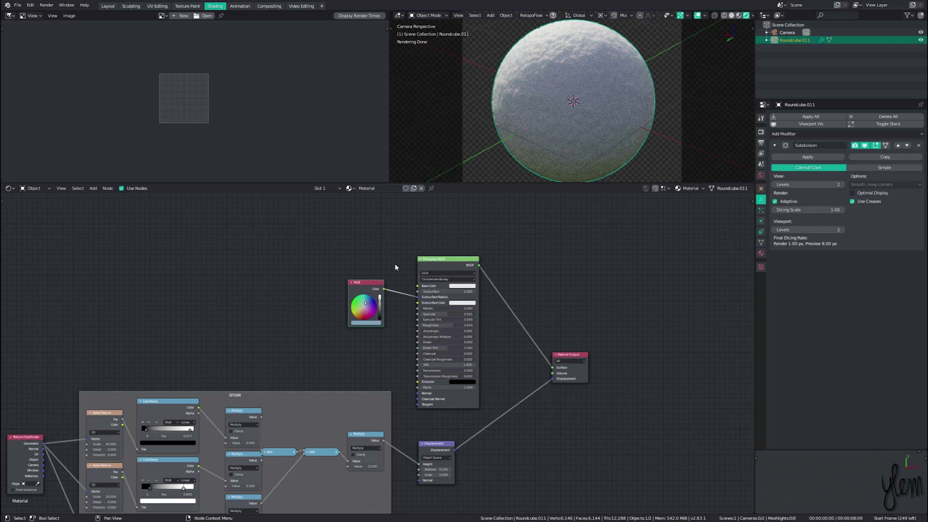
drag(453, 290, 420, 294)
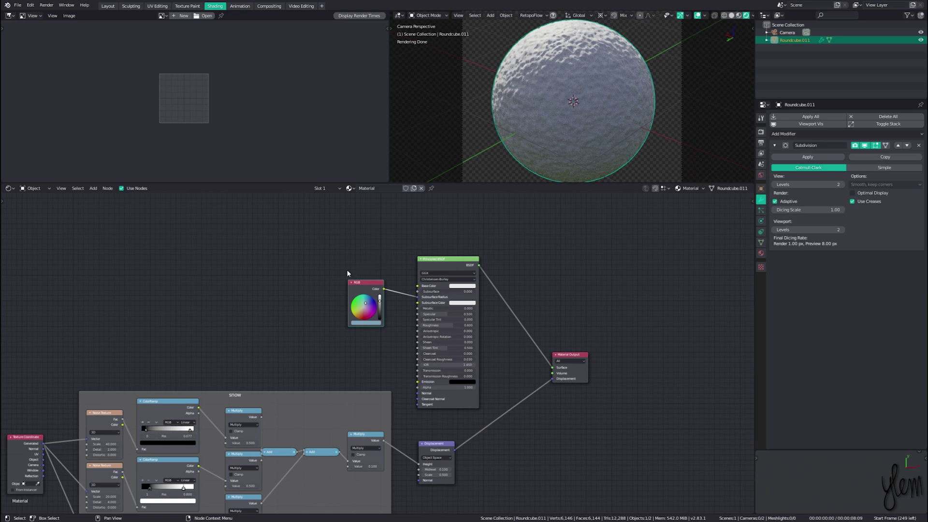
Look over the rolling snow reference photo in the image viewer
middle_drag(330, 274, 529, 211)
click(163, 15)
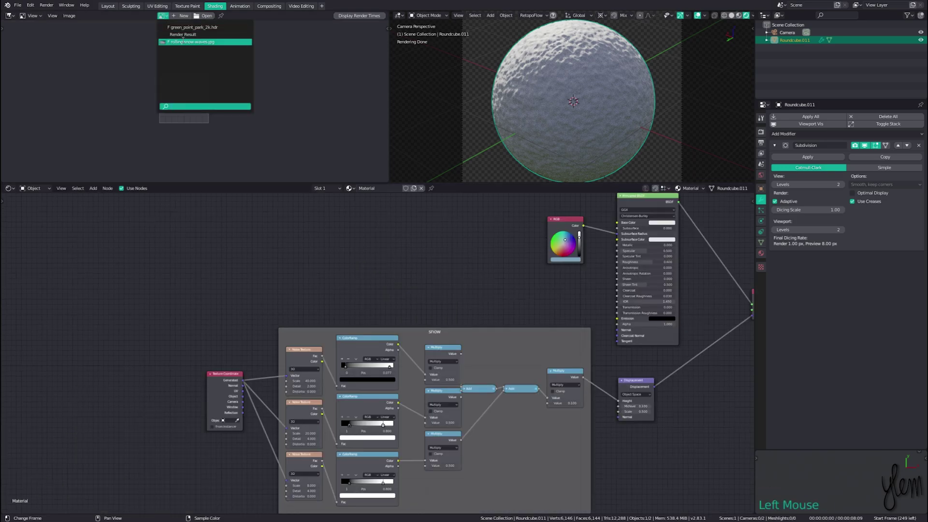
click(184, 41)
middle_drag(107, 74, 212, 88)
scroll(152, 108, down, 2)
scroll(236, 61, up, 2)
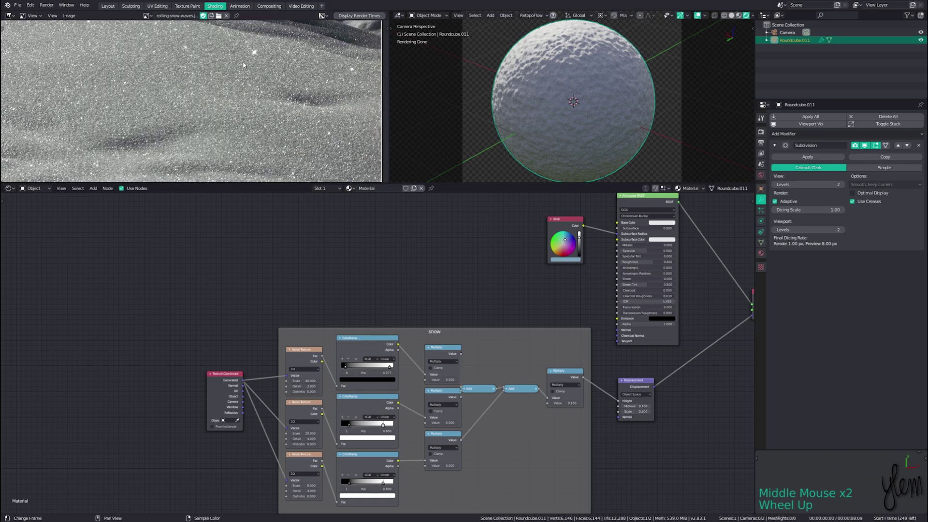
Add a Voronoi Texture set to N-Sphere Radius with Scale 500 and preview it
click(306, 275)
key(shift+a)
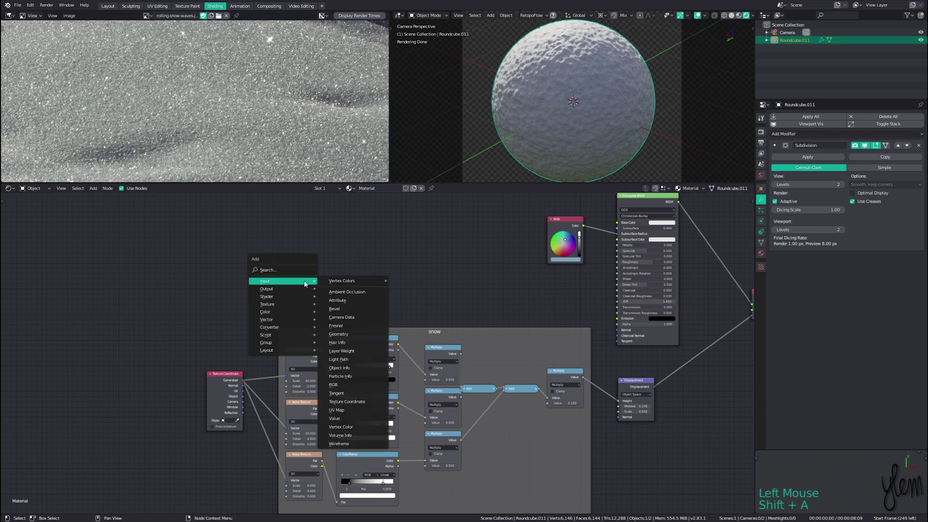
mouse_move(280, 304)
click(334, 416)
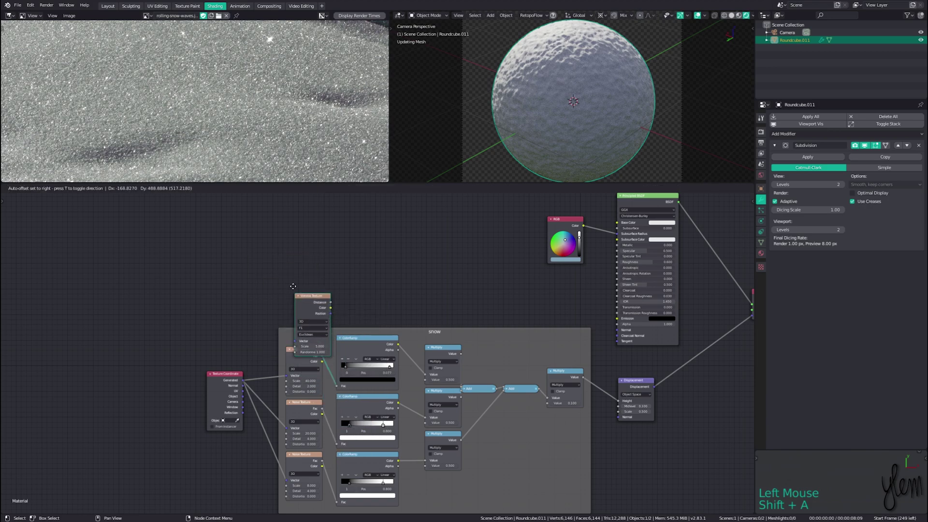
click(304, 311)
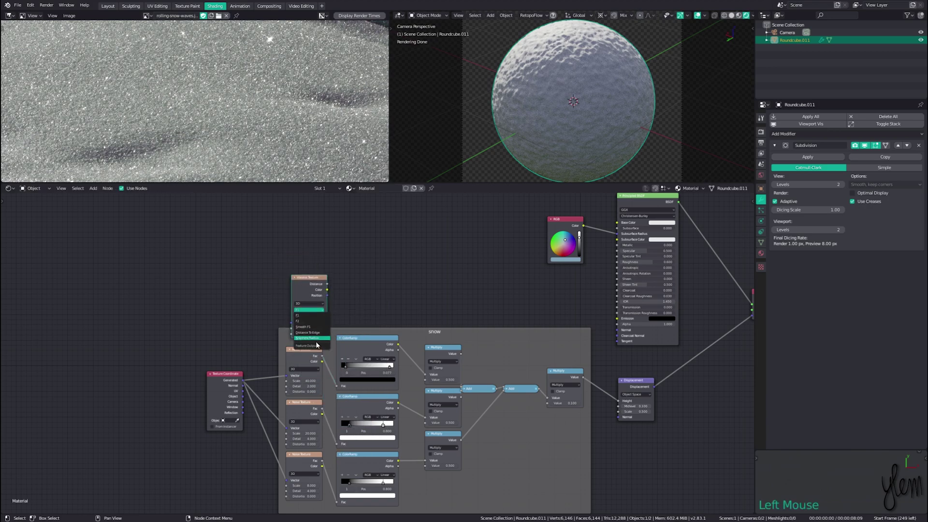
click(317, 343)
drag(301, 288, 298, 277)
click(308, 300)
text(500)
key(Return)
ctrl+shift+click(305, 278)
scroll(309, 290, up, 3)
Insert a ColorRamp after the Voronoi, tighten its stops, and feed it into Clearcoat
key(shift+a)
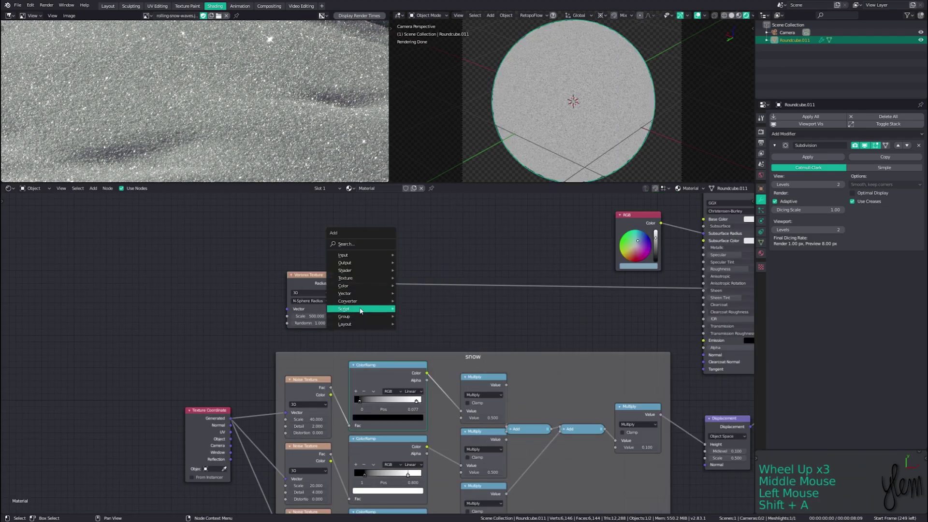
mouse_move(348, 300)
click(416, 316)
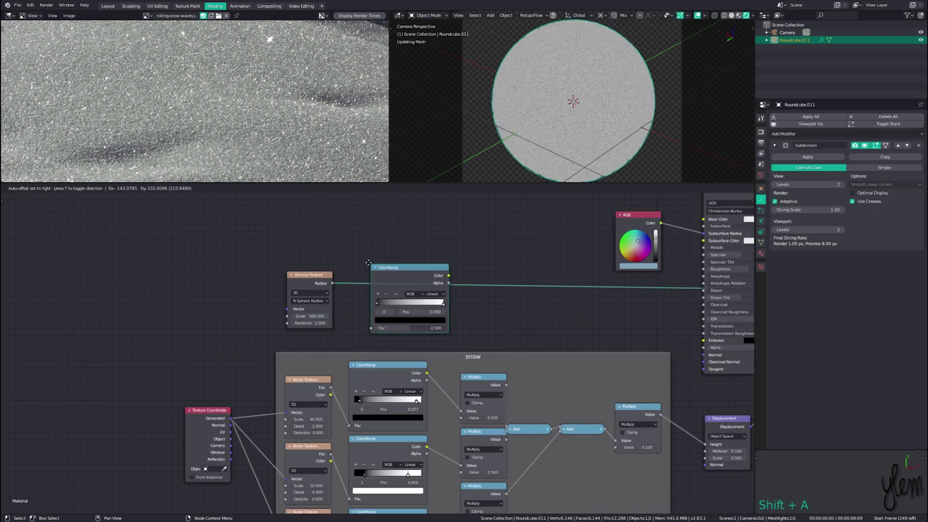
click(375, 295)
drag(369, 303, 376, 305)
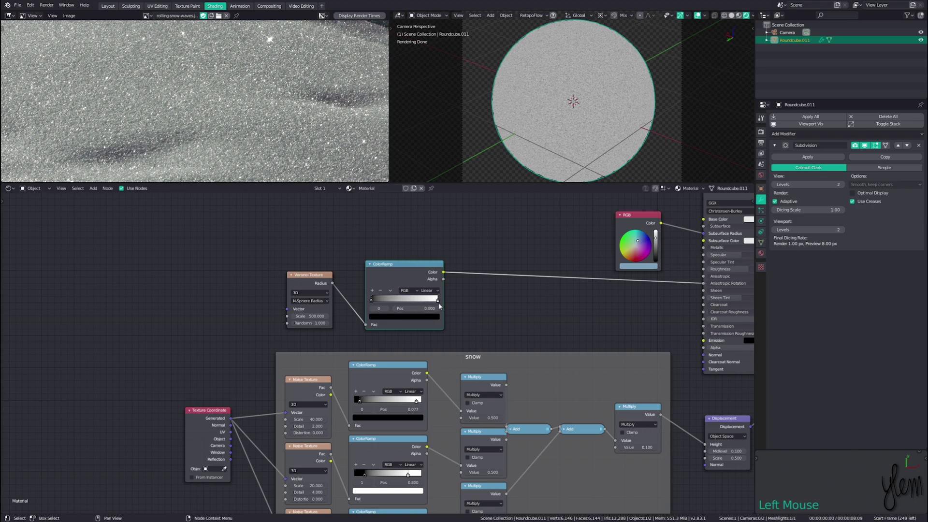
drag(438, 302, 381, 304)
drag(418, 276, 401, 275)
middle_drag(426, 274, 200, 285)
drag(201, 281, 481, 317)
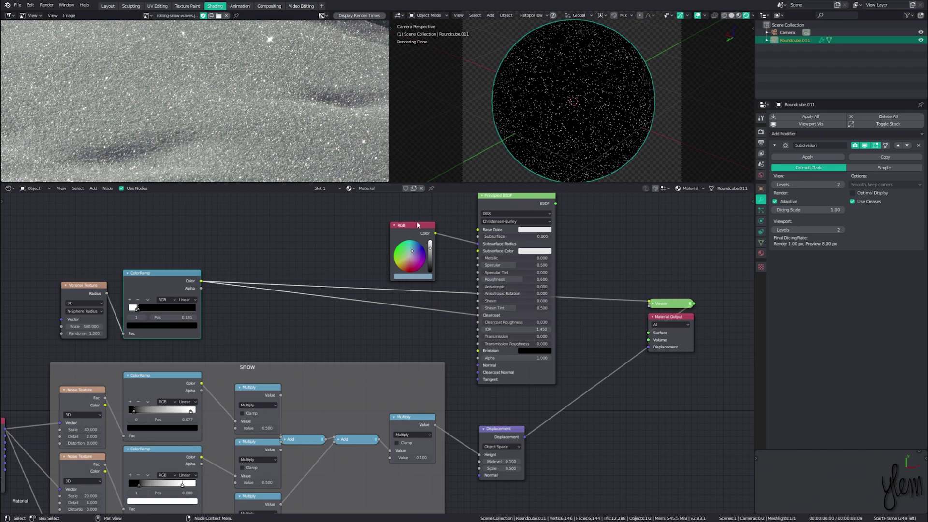
Move the Voronoi and ColorRamp nodes lower and make the white stop active
middle_drag(328, 235, 472, 238)
drag(216, 243, 315, 325)
key(g)
click(317, 338)
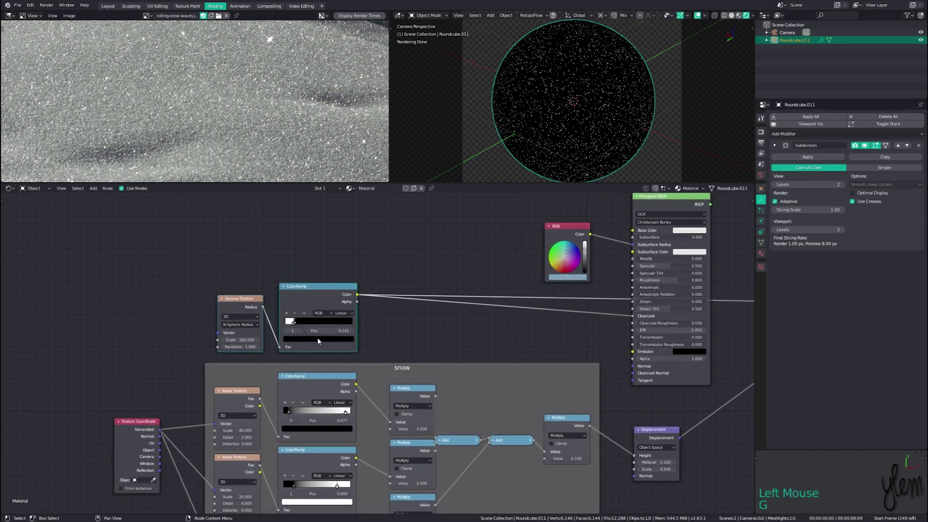
click(289, 323)
mouse_move(503, 135)
shift+middle_down()
mouse_move(572, 149)
mouse_move(495, 121)
shift+middle_up()
middle_drag(320, 251, 343, 252)
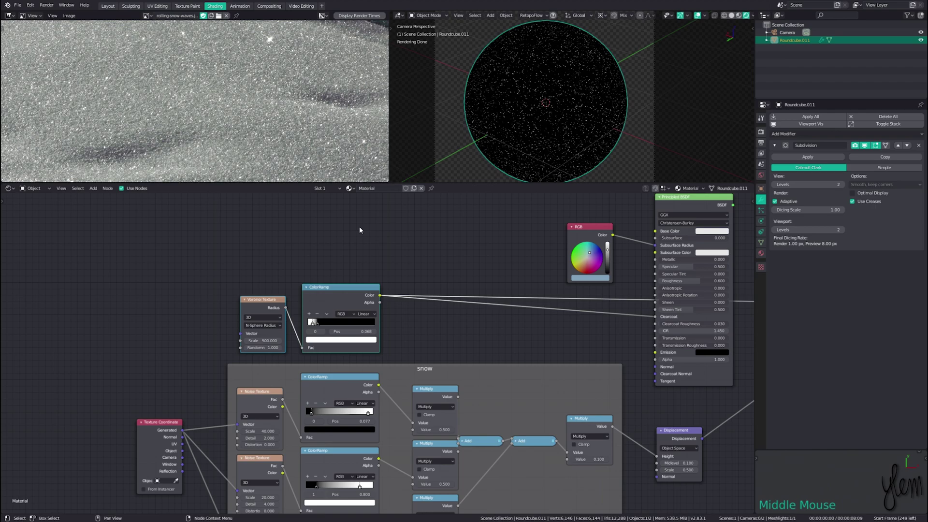
Switch the Voronoi texture to 4D and add a Value node to its left
click(270, 319)
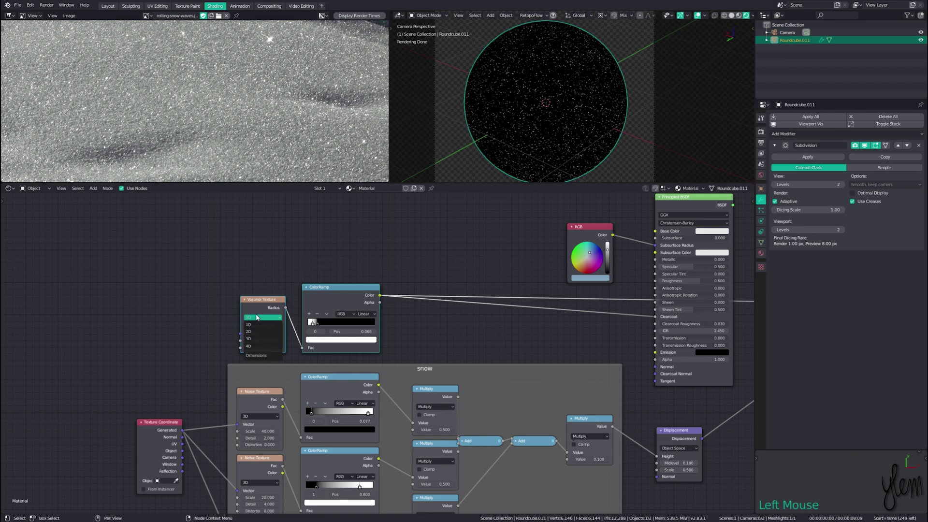
click(269, 339)
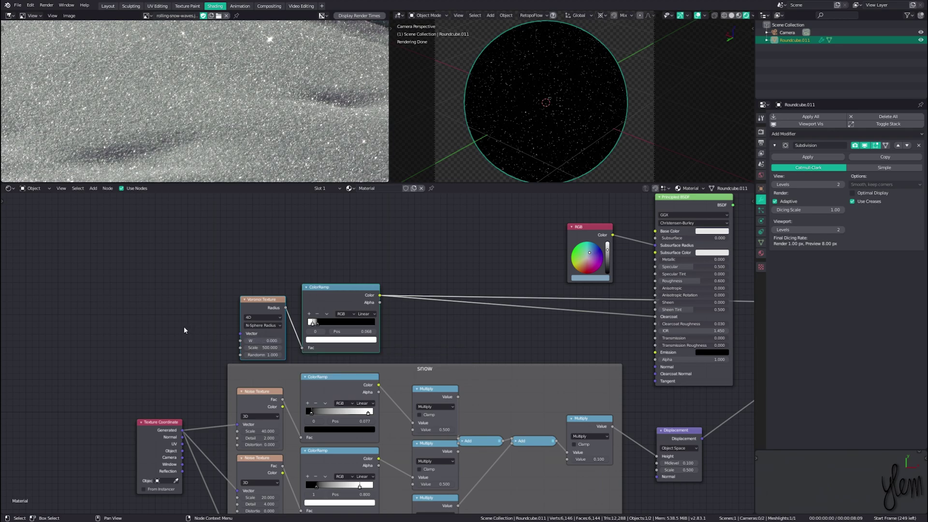
key(shift+a)
mouse_move(160, 281)
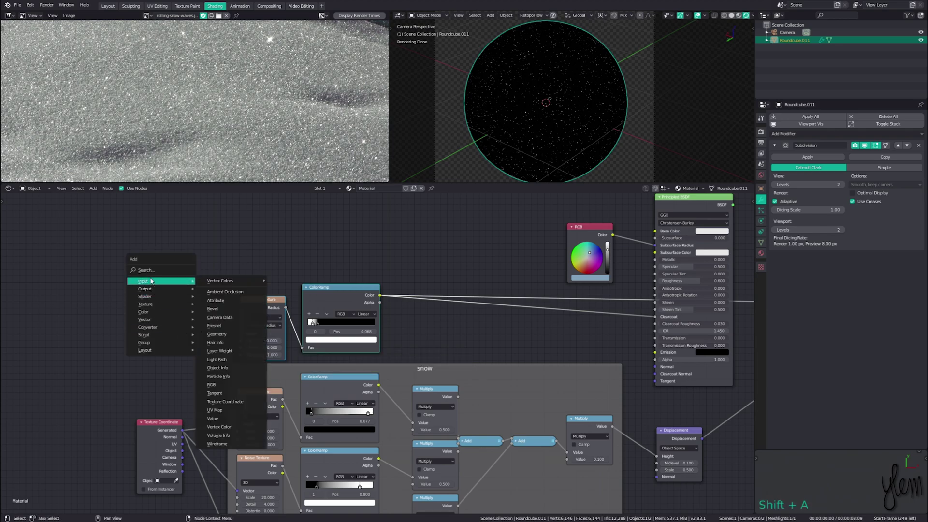
click(222, 418)
click(202, 333)
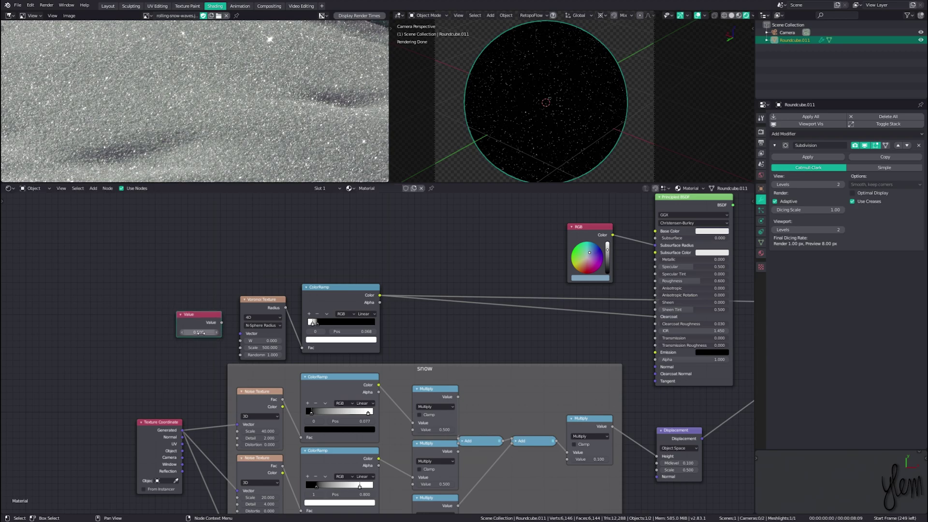
Drive the Value with a #frame expression, then remove the driver keeping 1.400 and connect it to W
text(#)
key(BackSpace)
key(BackSpace)
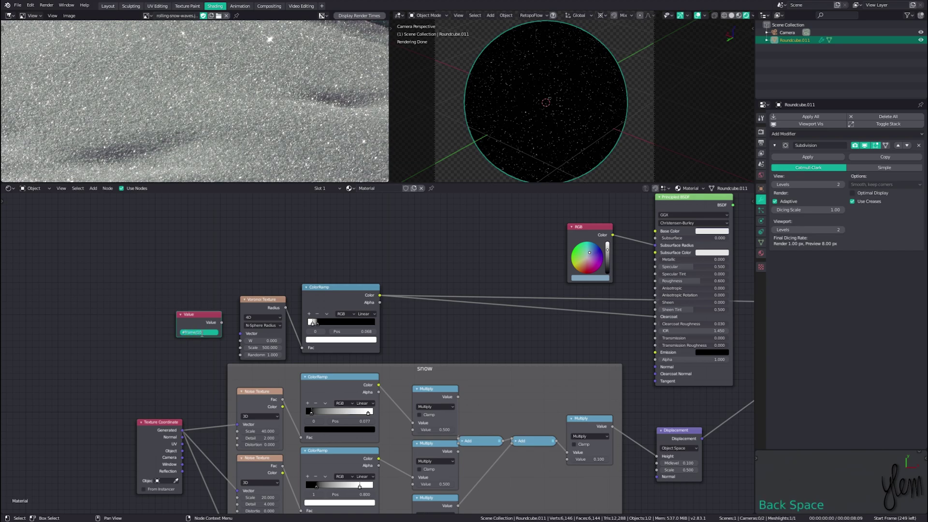
key(Return)
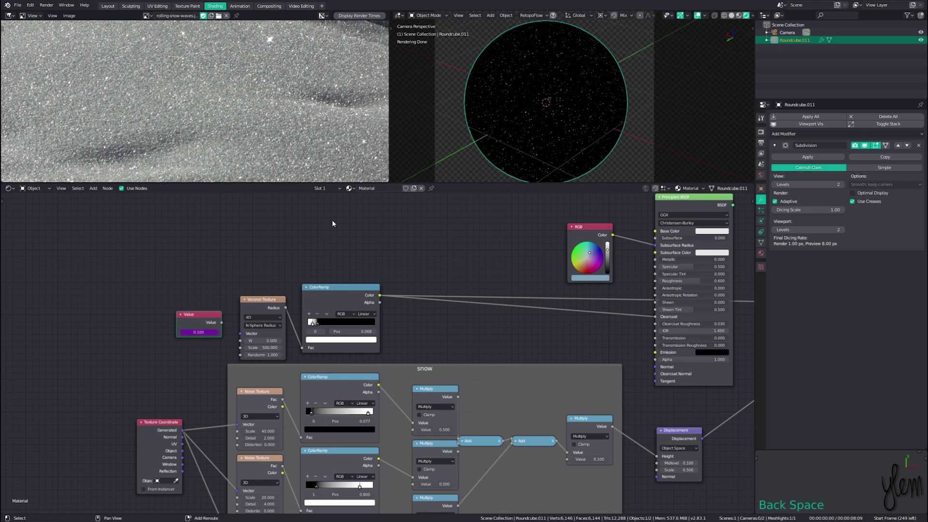
key(shift+space)
key(shift+space)
click(199, 332)
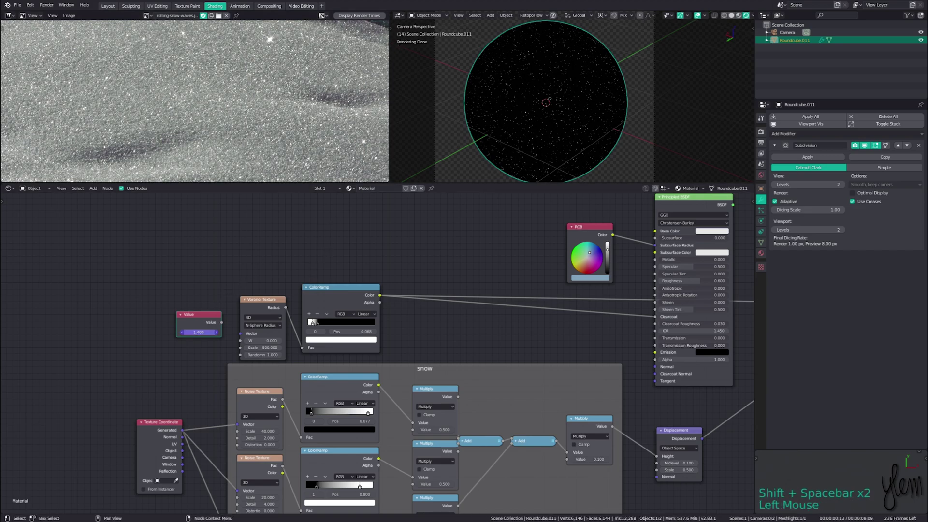
right_click(200, 332)
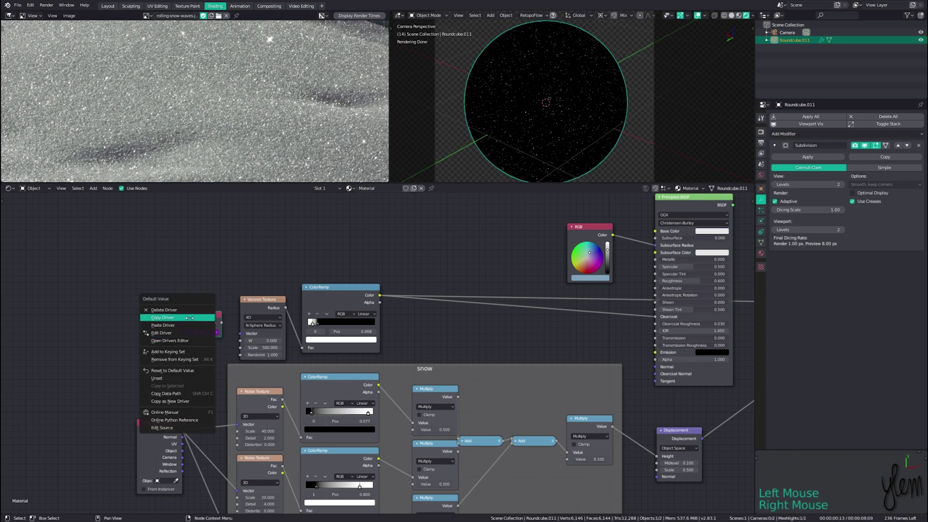
click(199, 310)
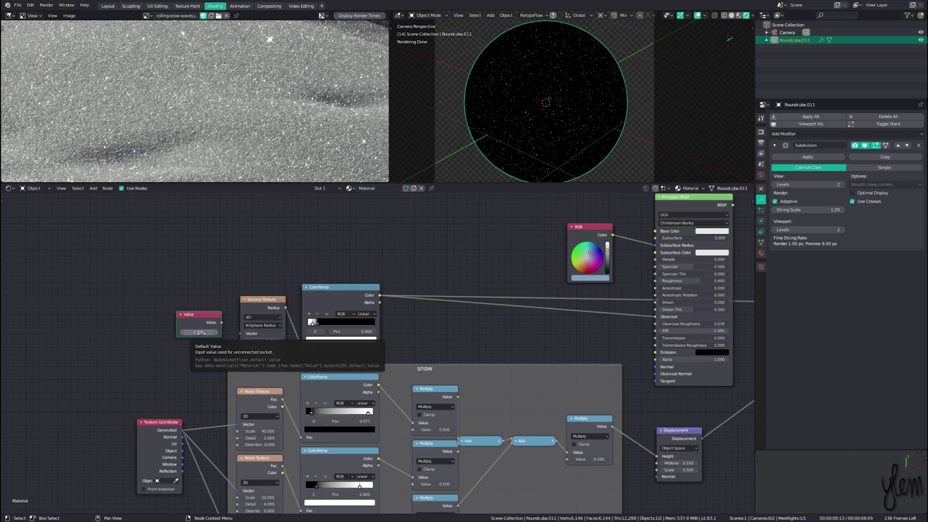
drag(222, 322, 240, 341)
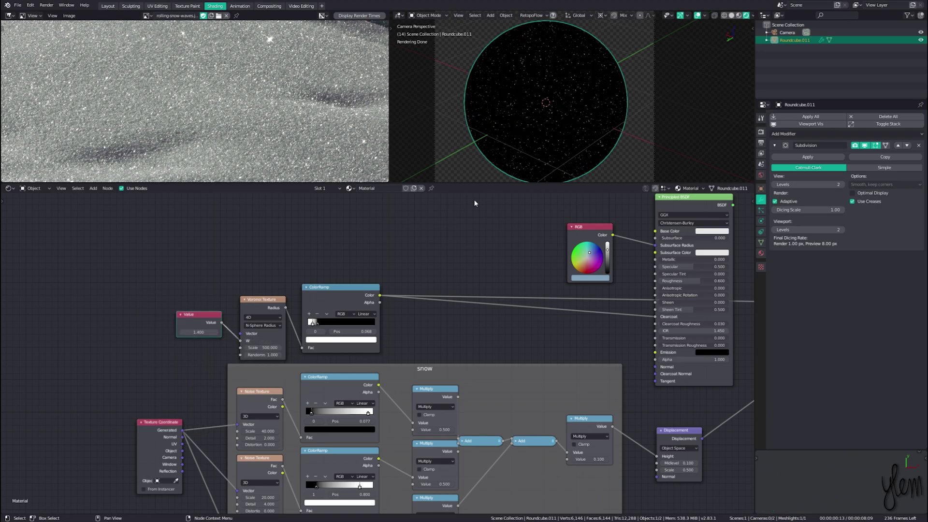
Copy the camera's location as a driver onto the Value node's field
click(787, 32)
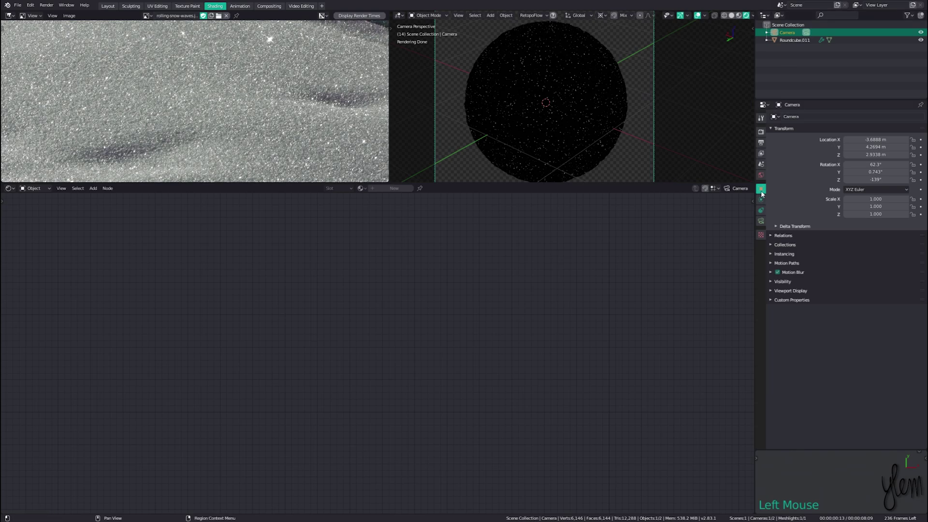
right_click(860, 141)
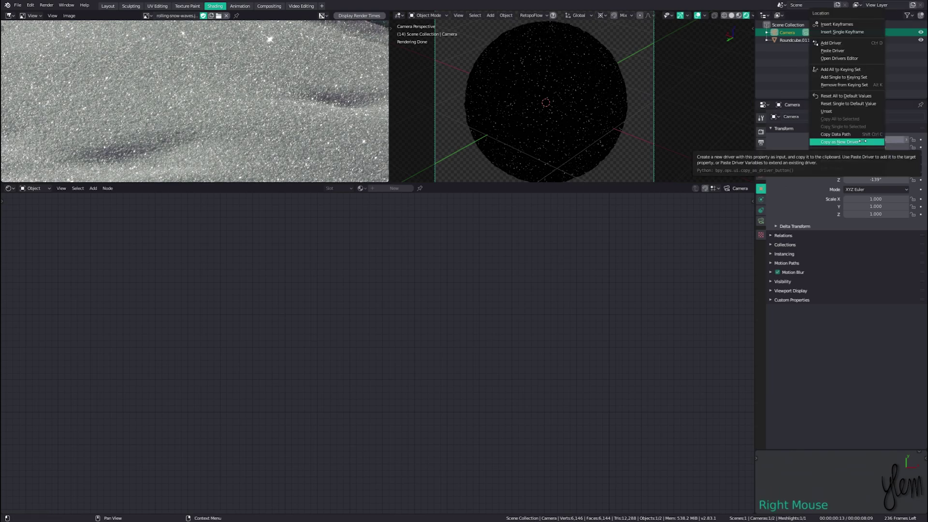
click(840, 142)
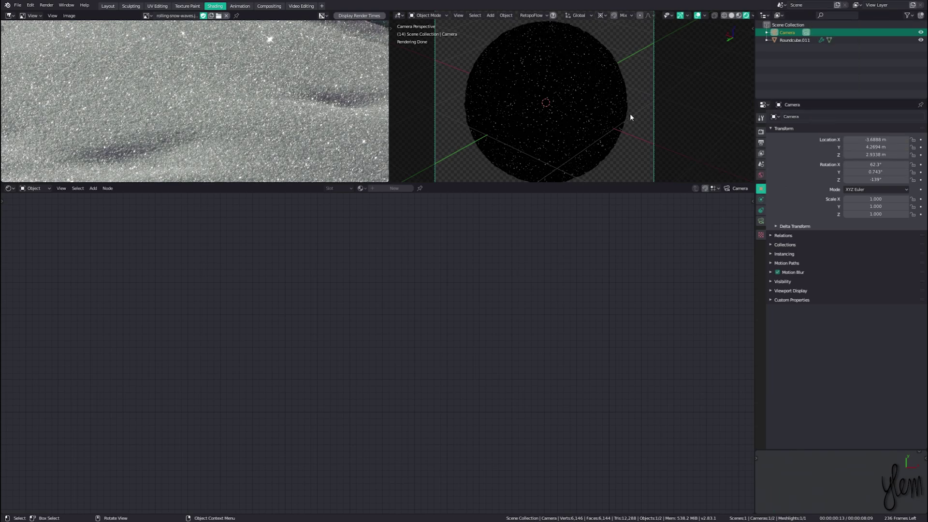
click(605, 102)
right_click(188, 333)
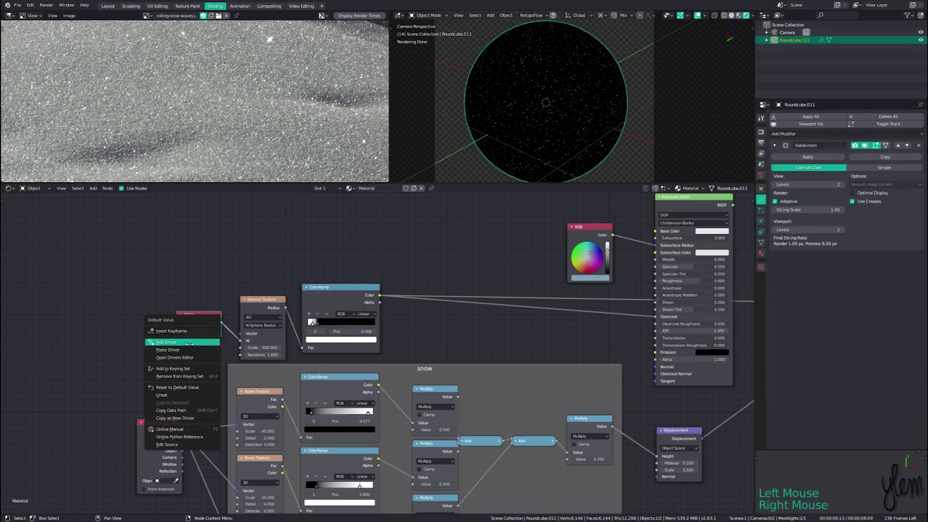
click(188, 342)
Reposition the camera and view the viewport in Material Preview shading
drag(204, 319, 187, 323)
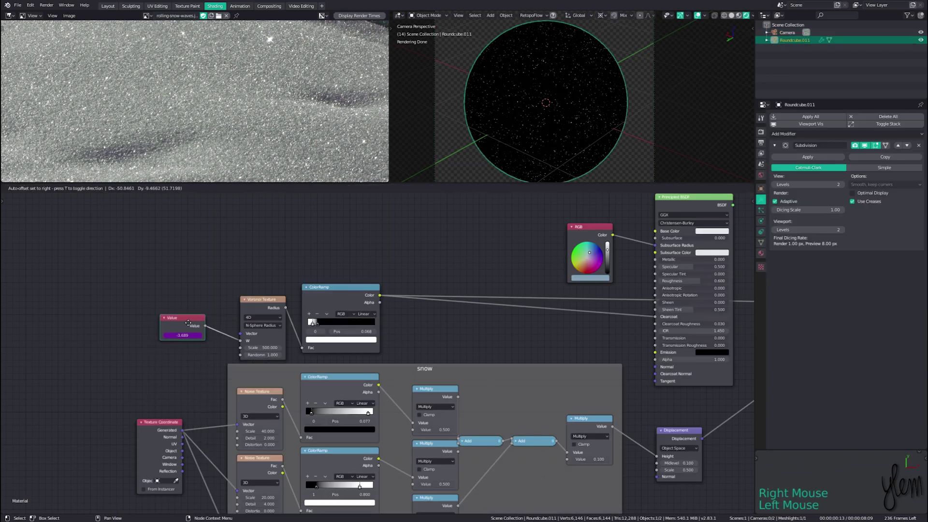
click(654, 75)
key(g)
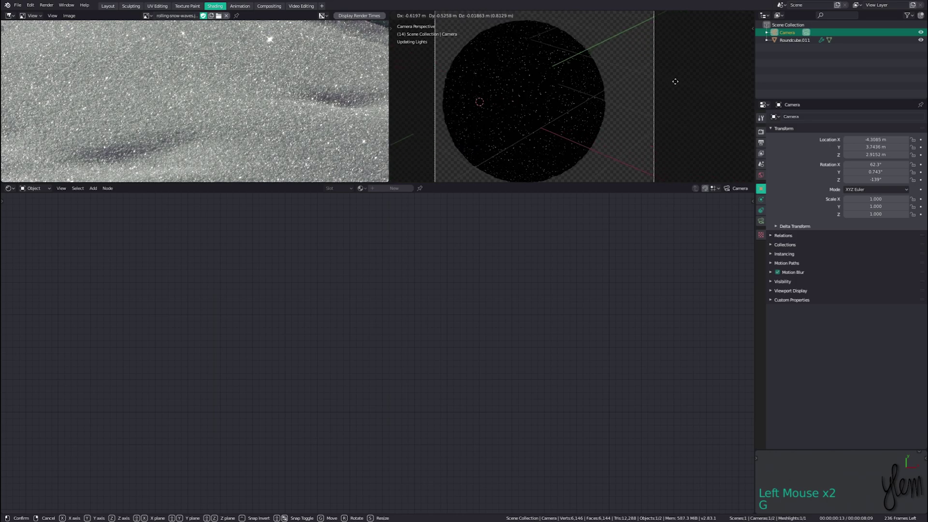
click(619, 89)
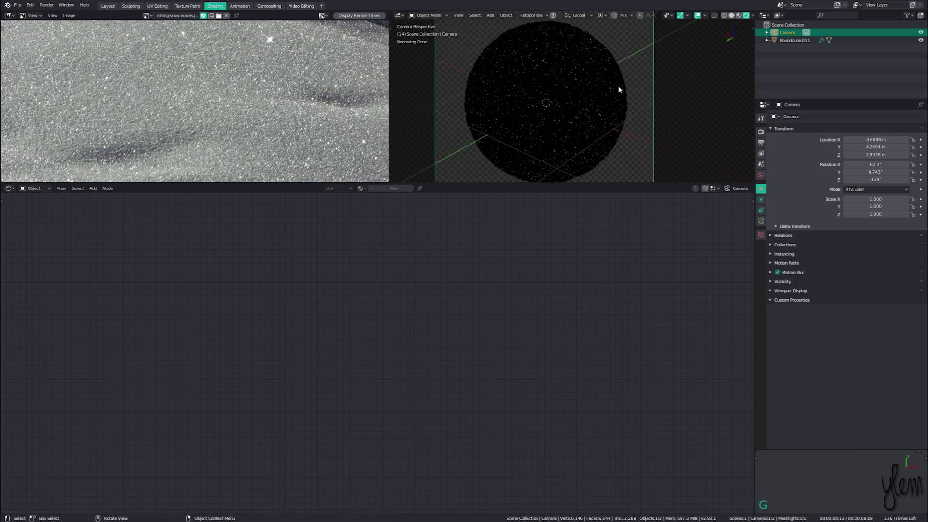
key(z)
key(z)
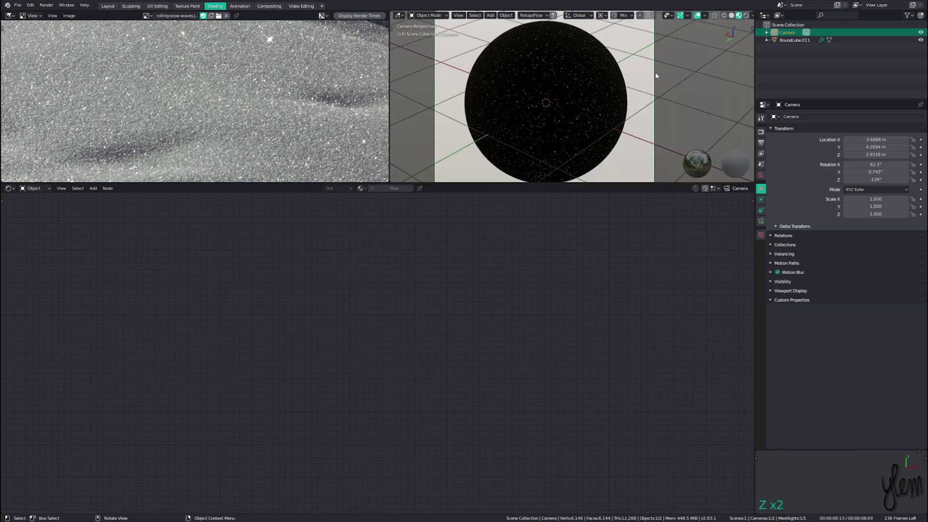
Select the sphere and open the Value node's driver settings, adding two input variables
key(g)
click(495, 163)
right_click(182, 335)
click(181, 338)
click(174, 368)
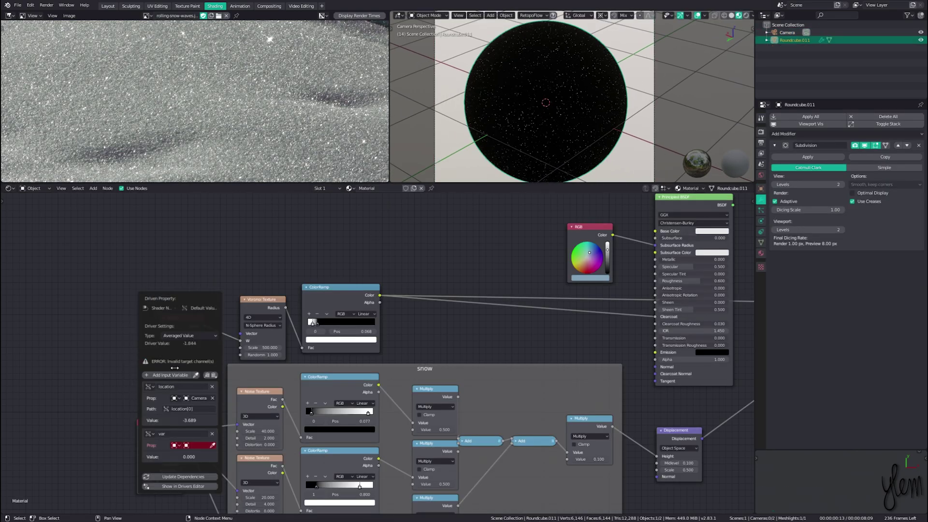
click(173, 375)
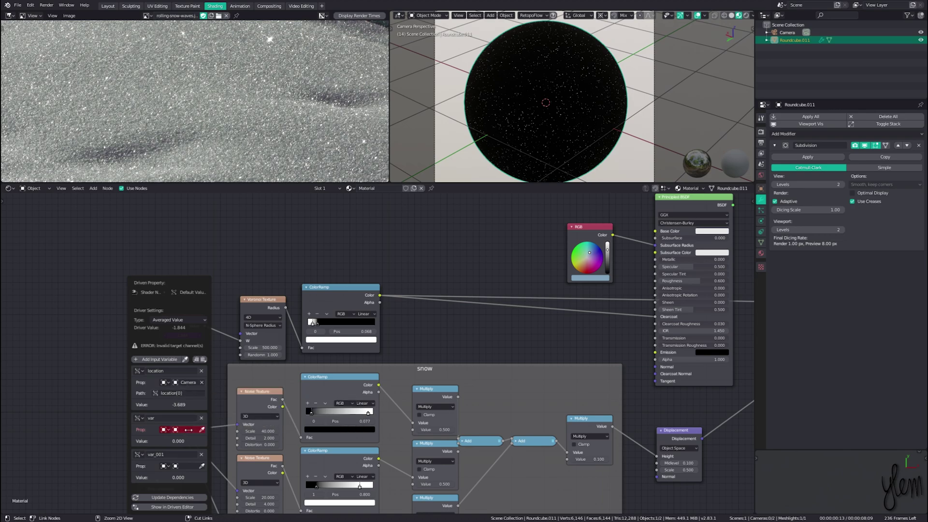
Paste Camera as both variables' object and location[0] as their path
key(ctrl+v)
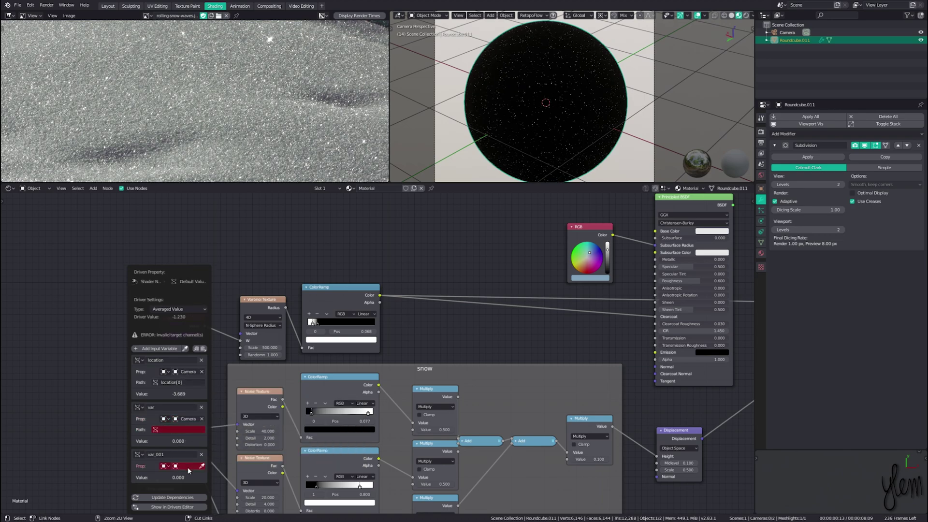
key(ctrl+v)
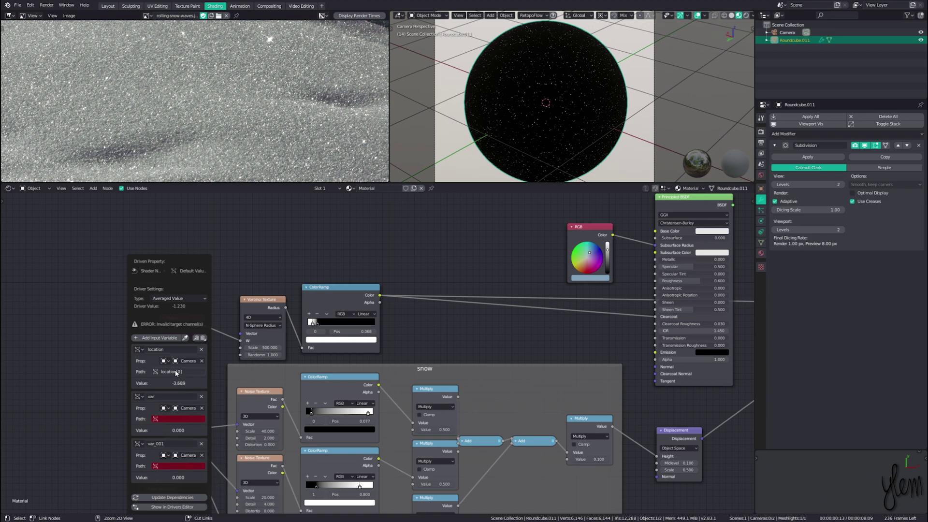
key(ctrl+v)
key(ctrl+v)
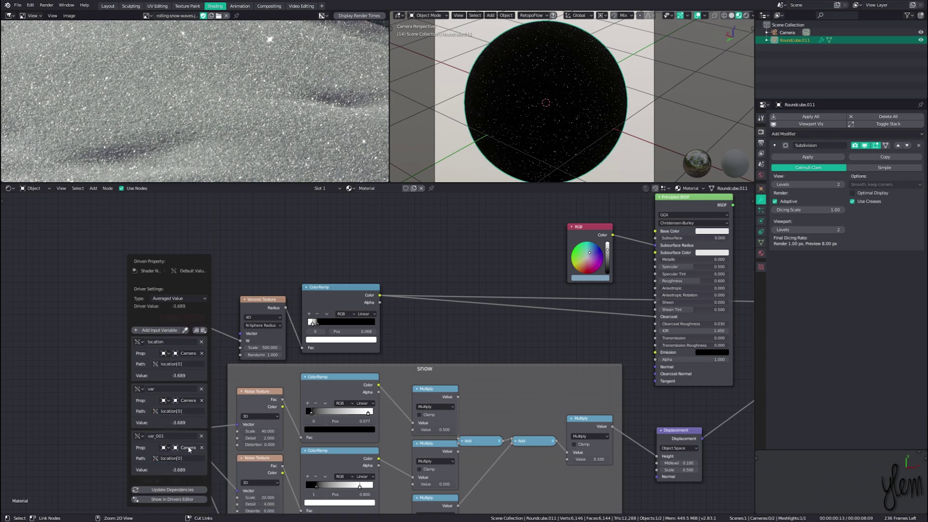
Set the driver type to Sum Values and point var at location[1]
click(189, 298)
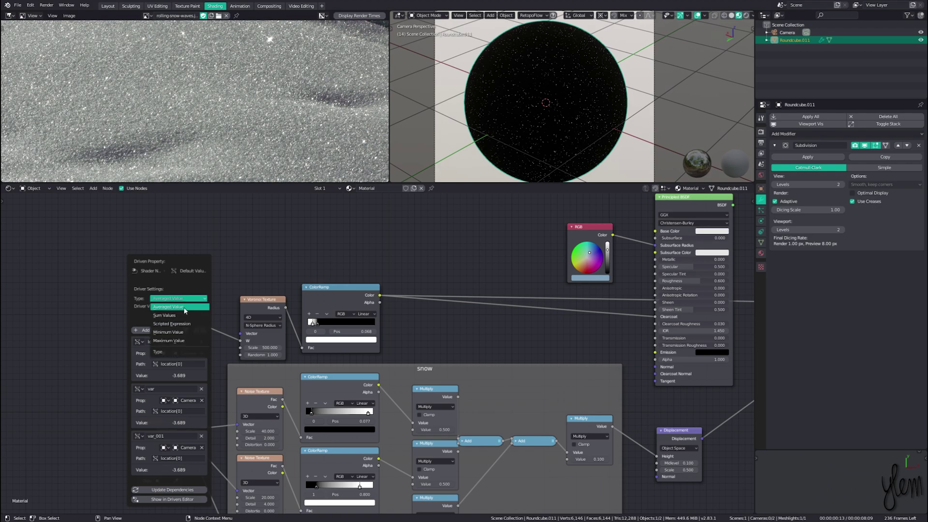
click(185, 315)
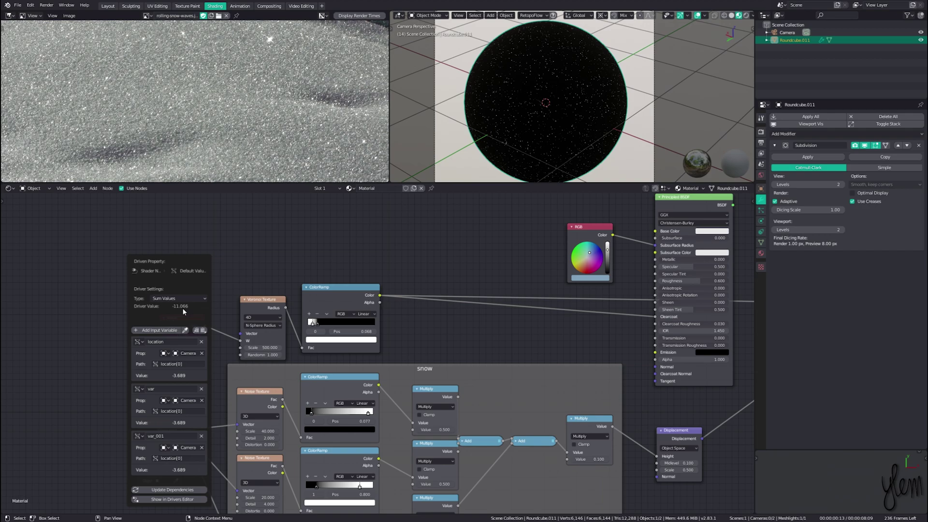
click(179, 411)
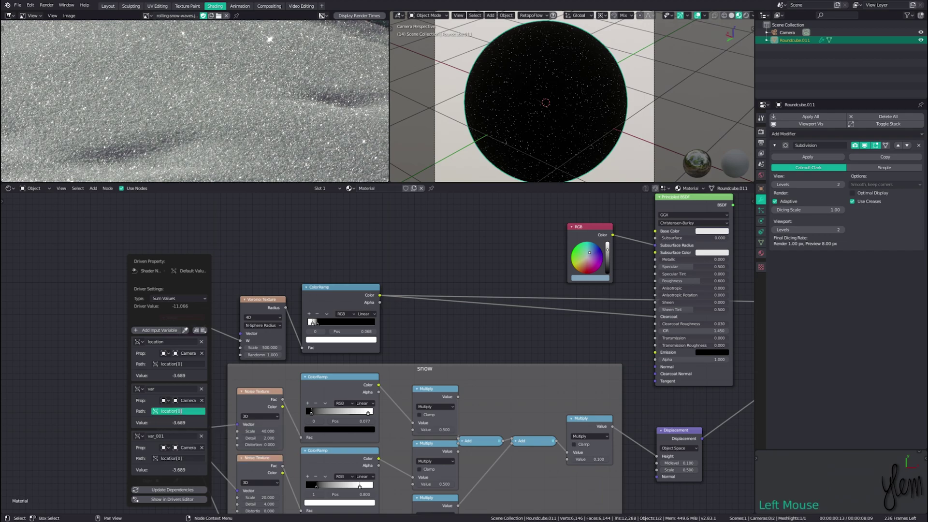
click(182, 403)
click(181, 457)
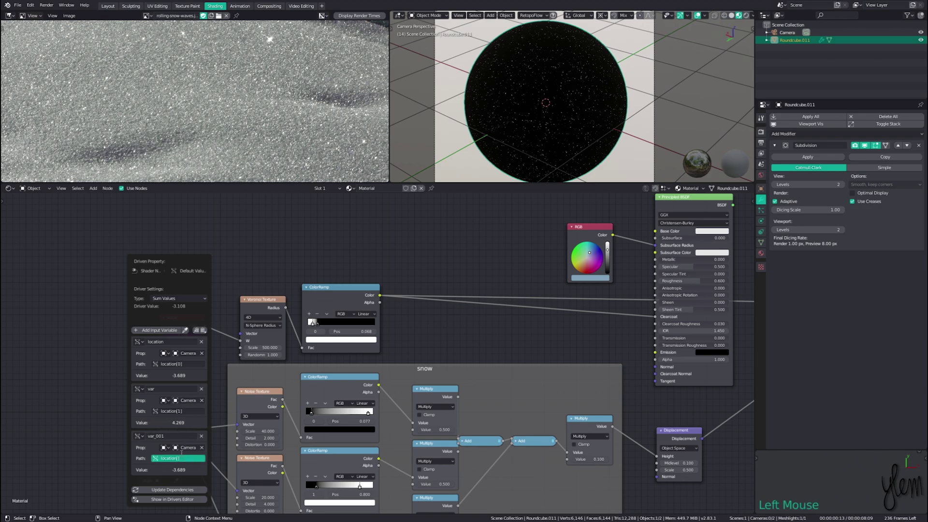
Point var_001 at location[2], then move the camera to test the driver
click(189, 424)
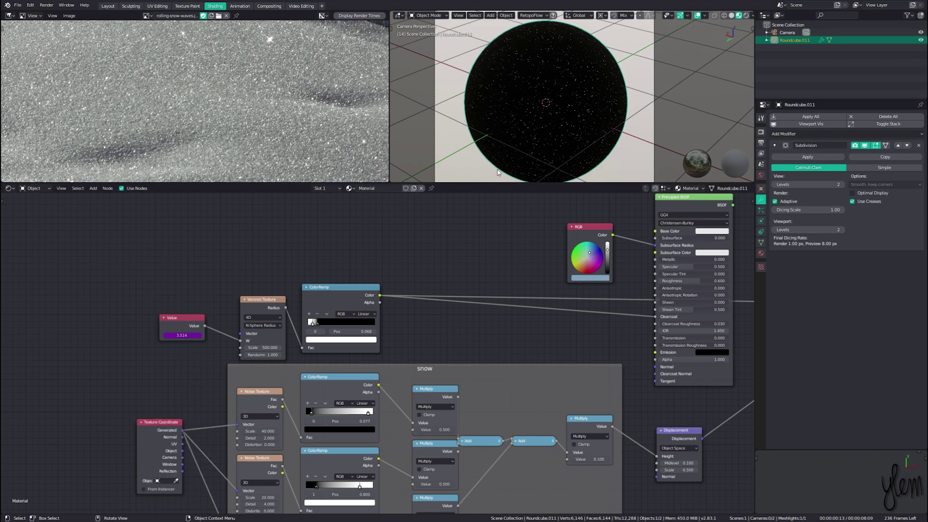
key(ctrl+z)
key(g)
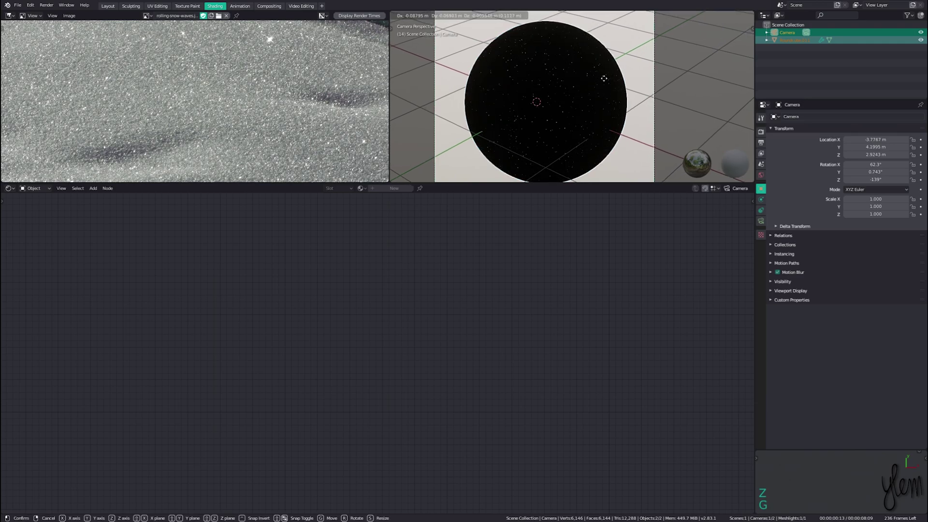
click(649, 88)
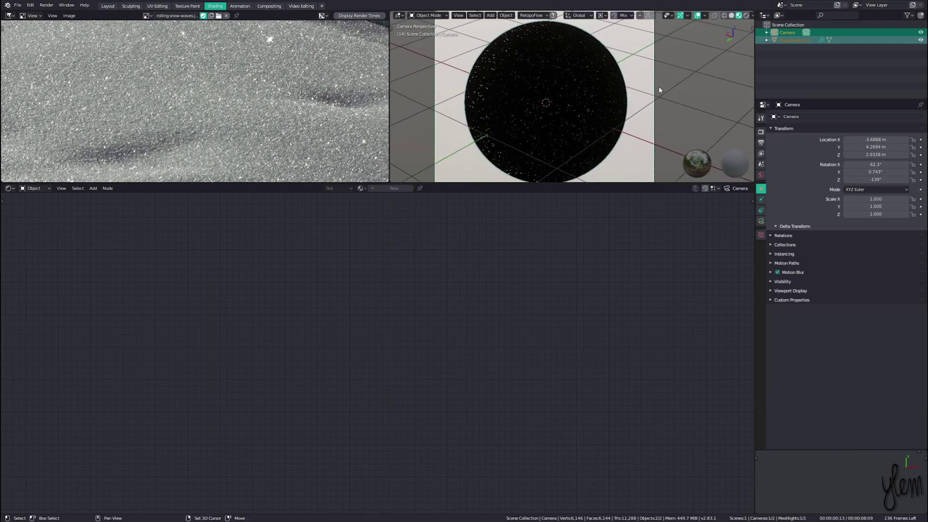
Insert a Math node on the link between the Value and Voronoi nodes
click(603, 87)
drag(173, 331, 141, 333)
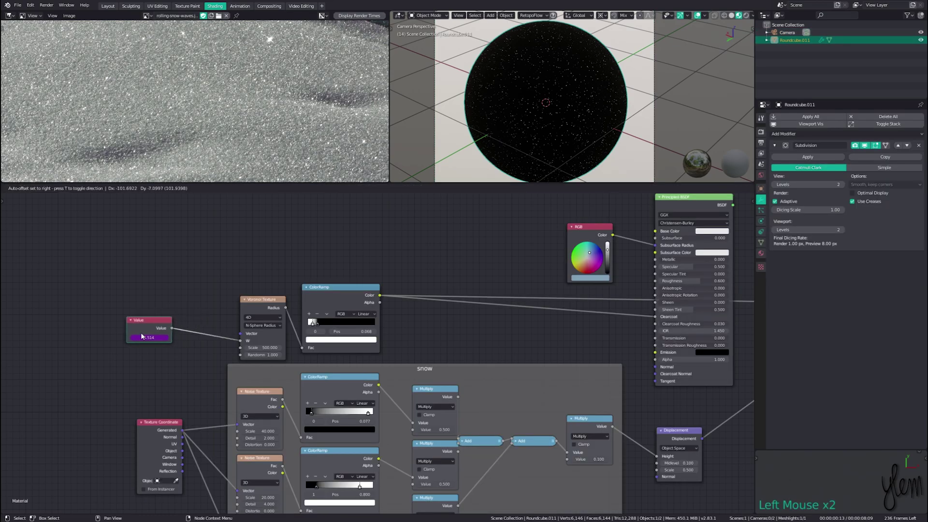
key(shift+a)
mouse_move(164, 363)
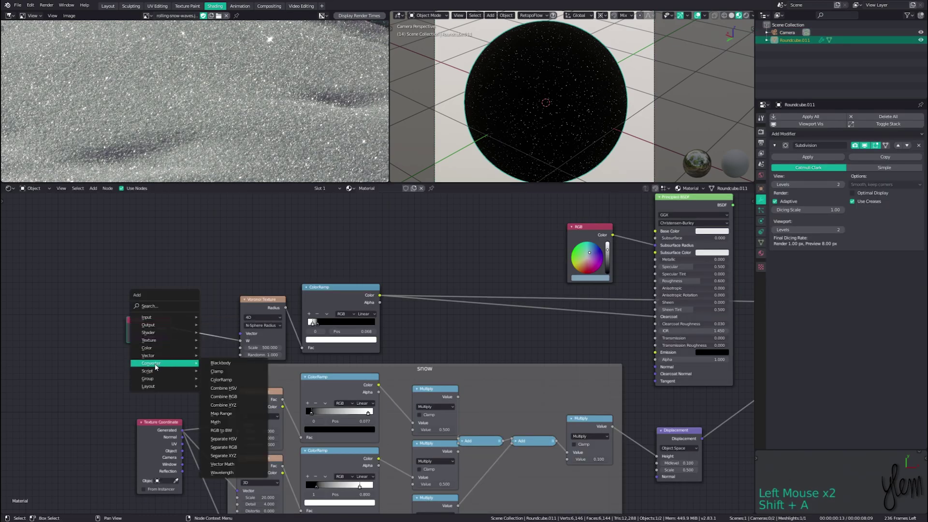
click(215, 421)
click(195, 332)
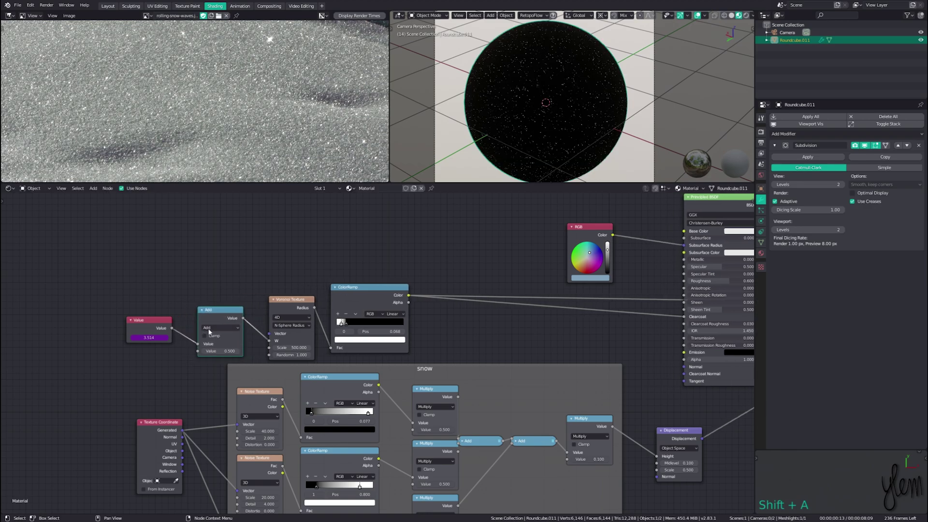
Set the Math node to Multiply by 0.1 and line up the Value and Multiply nodes
click(209, 329)
click(214, 361)
double_click(220, 351)
text(0.1)
key(Return)
drag(232, 311, 237, 306)
drag(146, 320, 172, 315)
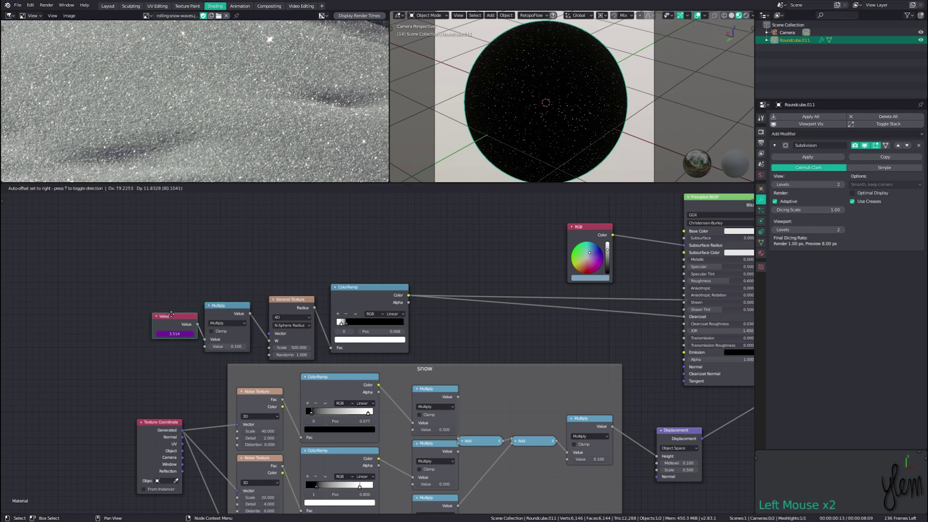
Add the Ocean group node onto the link into Material Output's Surface
middle_drag(379, 292, 379, 300)
key(shift+a)
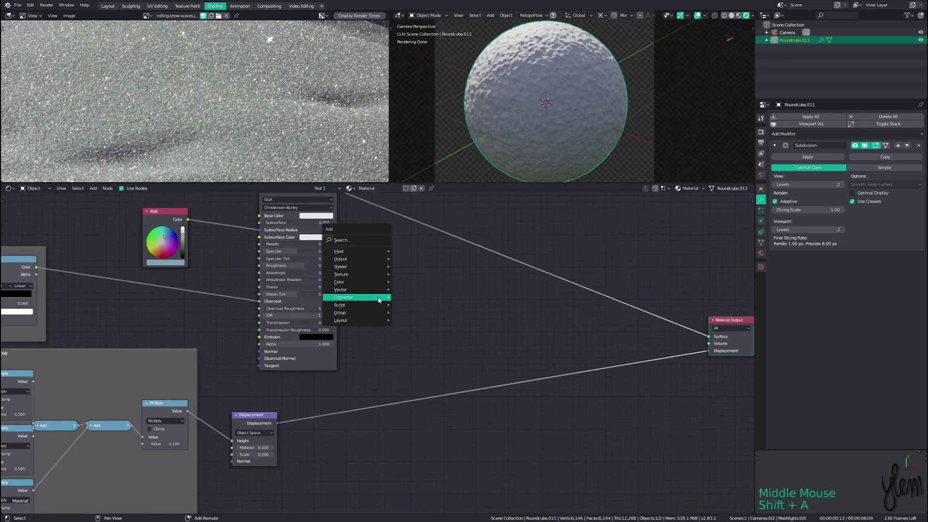
mouse_move(363, 267)
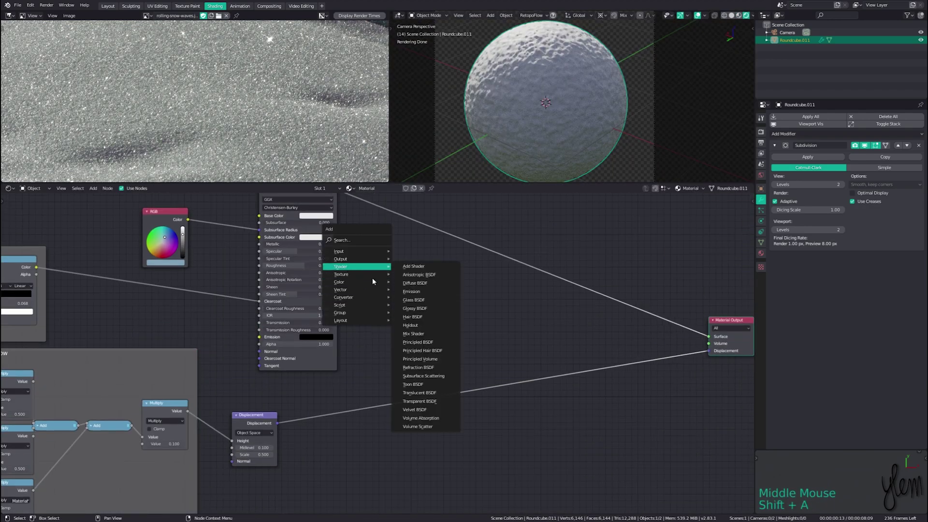
key(shift+a)
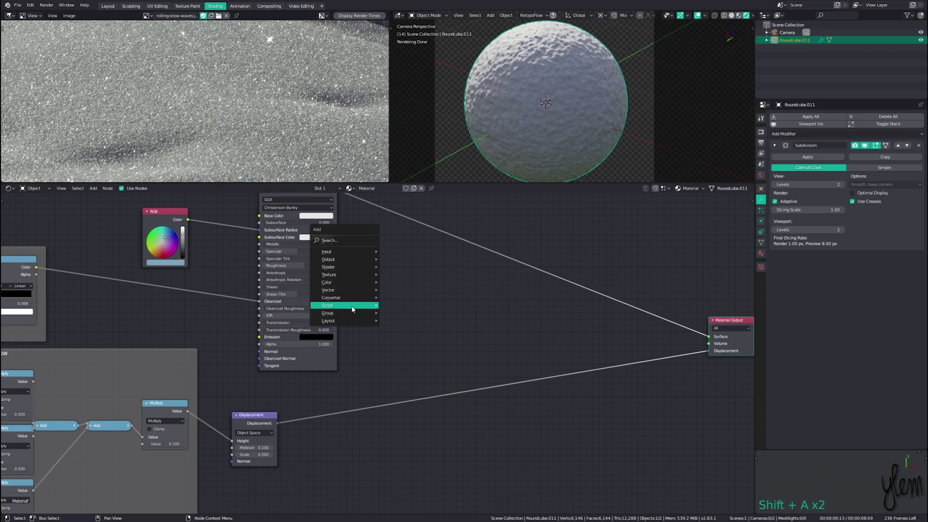
click(351, 305)
click(382, 299)
Inside the Ocean group, shift the ColorRamp stops toward the left
key(Tab)
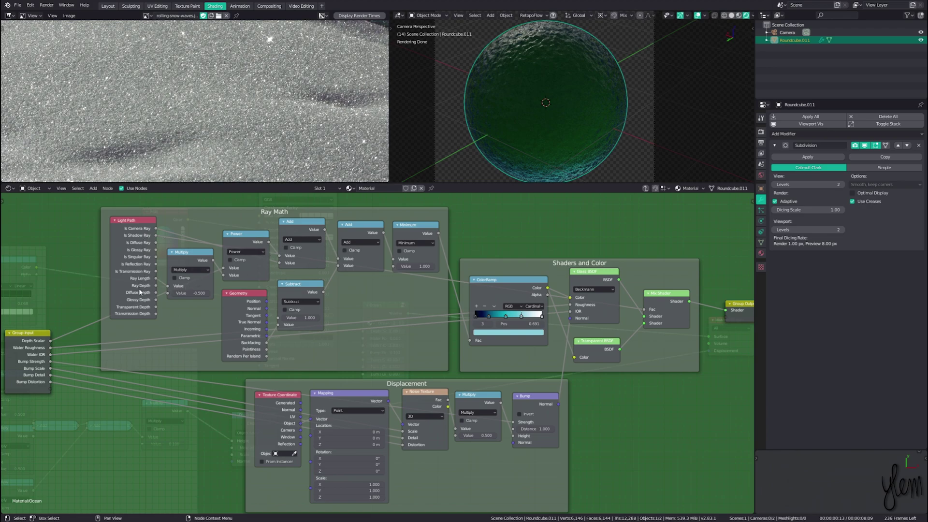
click(497, 292)
click(485, 317)
drag(485, 317, 509, 317)
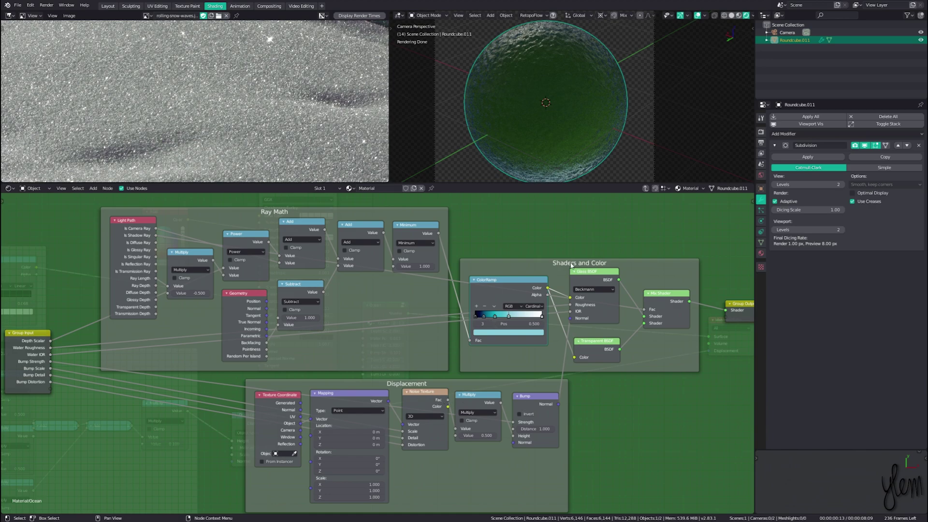
Back in the main tree, set the Ocean's Water Roughness to 0.400
key(Tab)
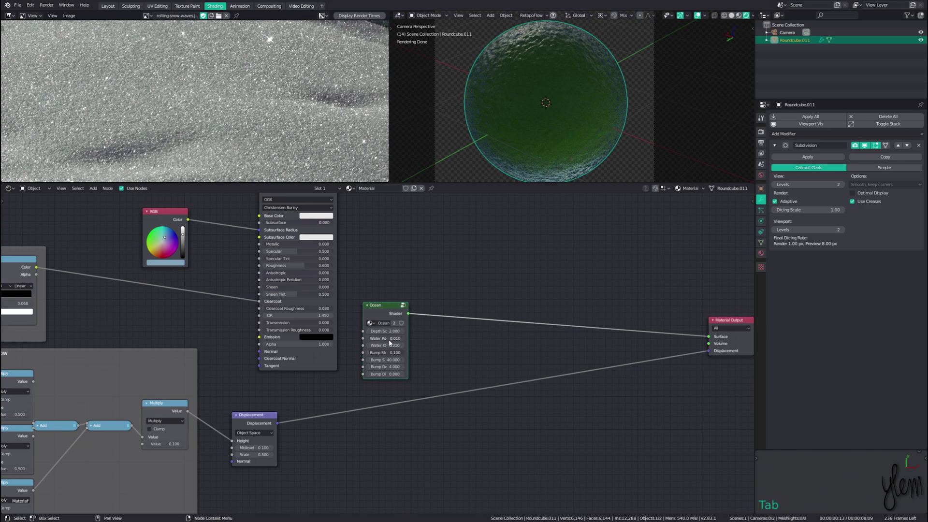
drag(381, 339, 386, 340)
scroll(573, 108, down, 5)
Enlarge the sphere and orbit the view away from the camera
key(s)
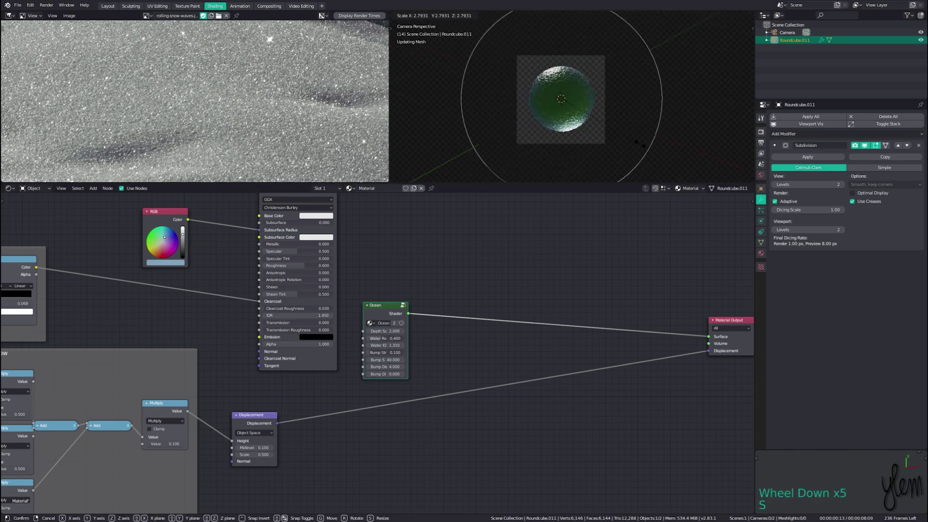
click(636, 138)
middle_drag(636, 139, 656, 135)
scroll(657, 135, down, 1)
scroll(655, 138, down, 1)
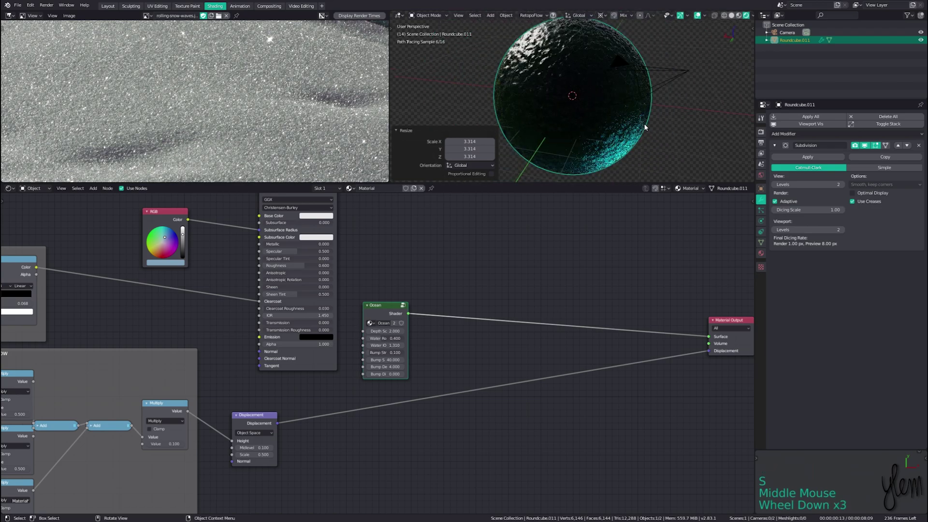
Add a Monkey head mesh and scale it up to test the material
click(551, 112)
key(shift+a)
mouse_move(570, 112)
click(607, 185)
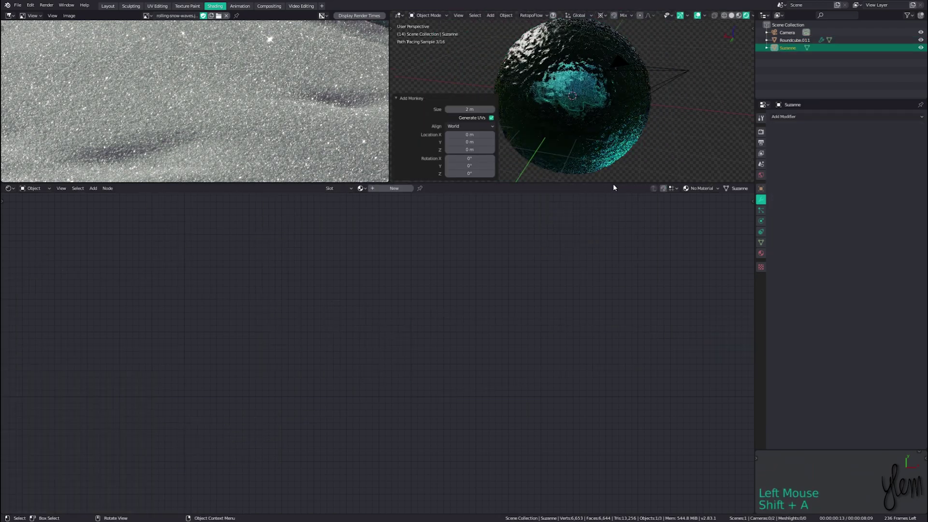
middle_drag(604, 160, 517, 118)
key(s)
click(473, 113)
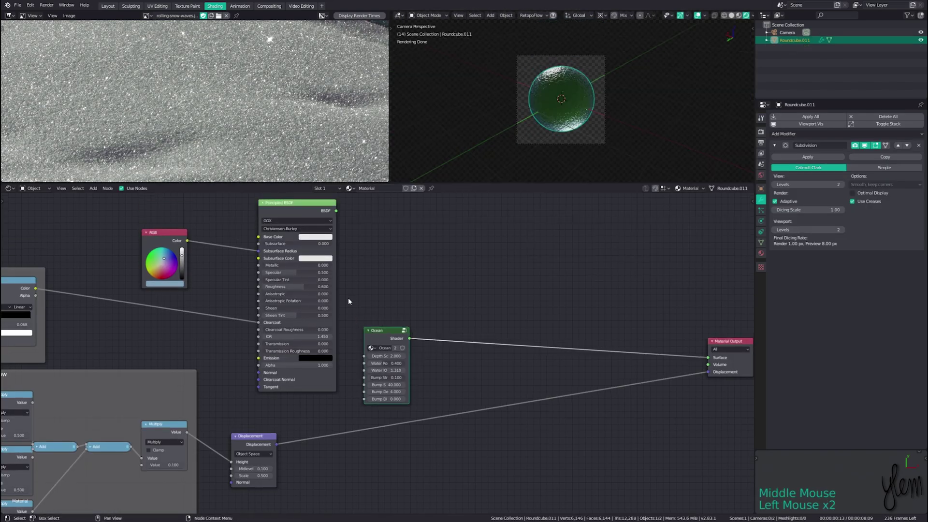
middle_drag(348, 298, 681, 317)
Add a Distance To Edge Voronoi Texture driven by Texture Coordinate and preview it
key(shift+a)
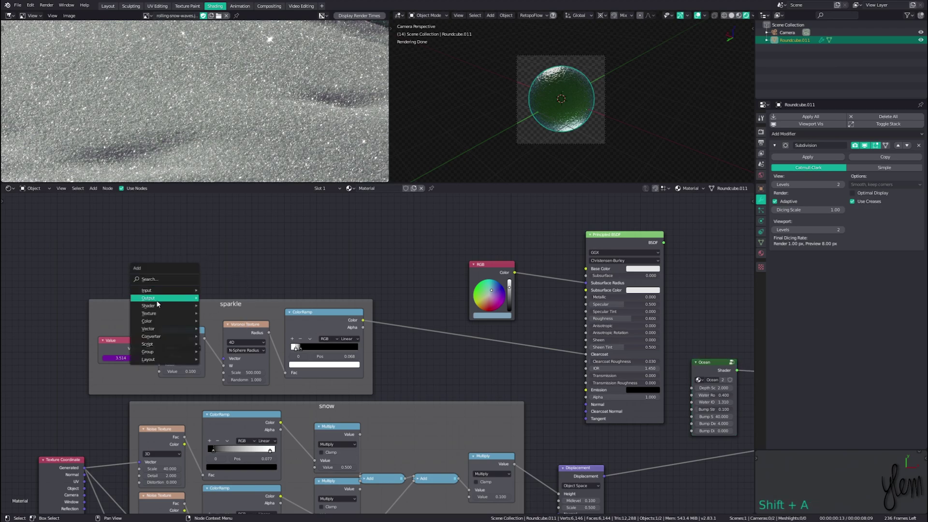
mouse_move(158, 314)
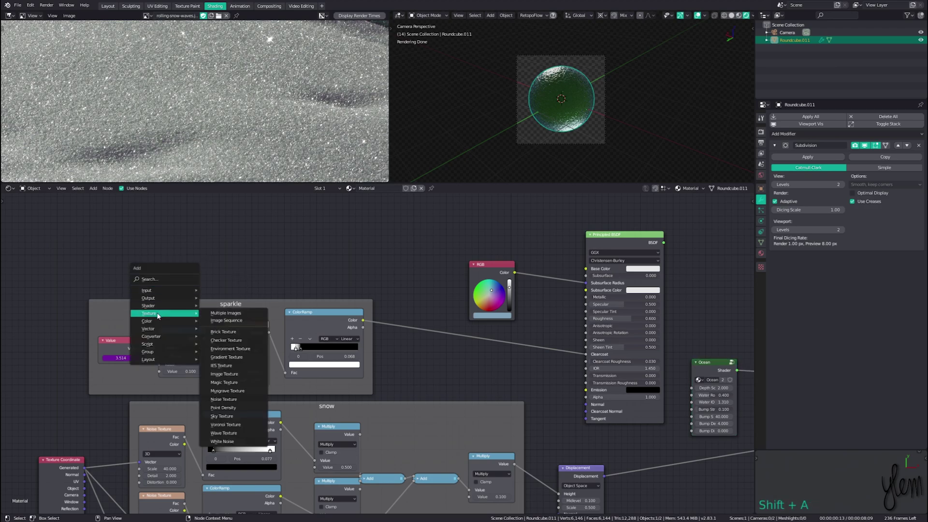
click(225, 424)
click(160, 251)
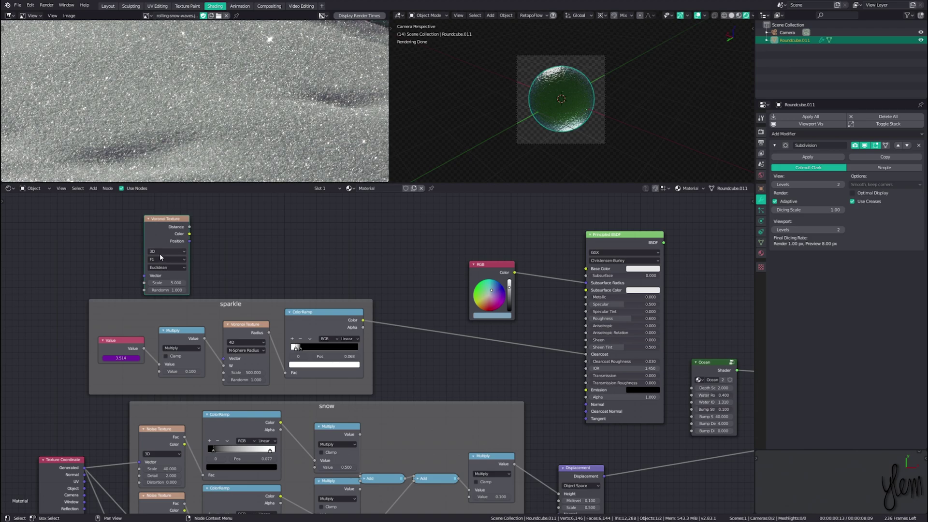
click(161, 256)
click(160, 290)
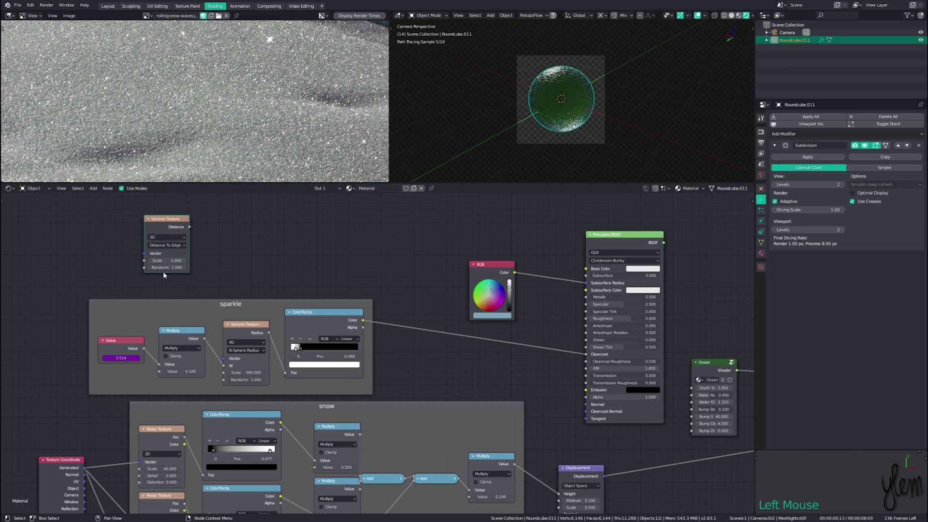
ctrl+shift+click(159, 228)
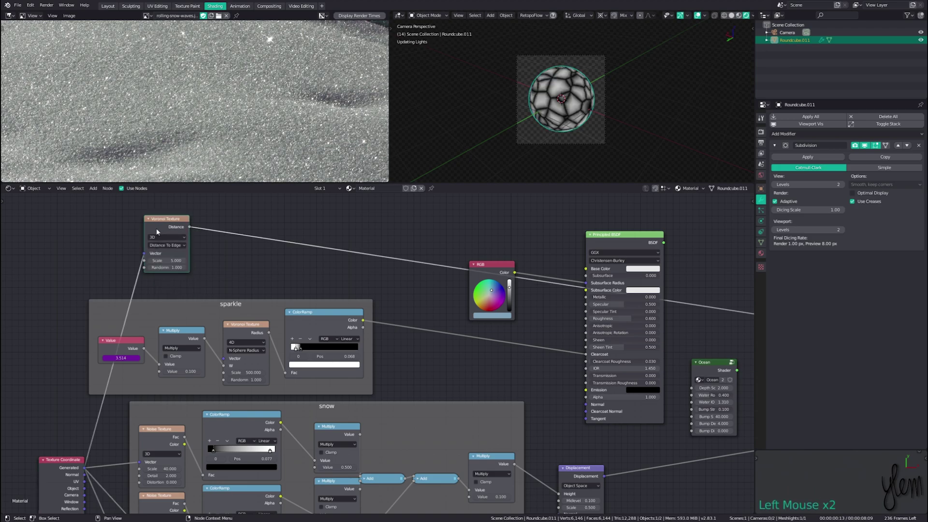
drag(155, 228, 181, 241)
Reposition the Voronoi node higher in the graph near the RGB node
middle_drag(217, 227, 381, 300)
scroll(328, 237, up, 5)
drag(355, 308, 352, 289)
middle_drag(352, 289, 369, 367)
drag(370, 367, 367, 264)
middle_drag(359, 258, 329, 290)
scroll(563, 112, up, 5)
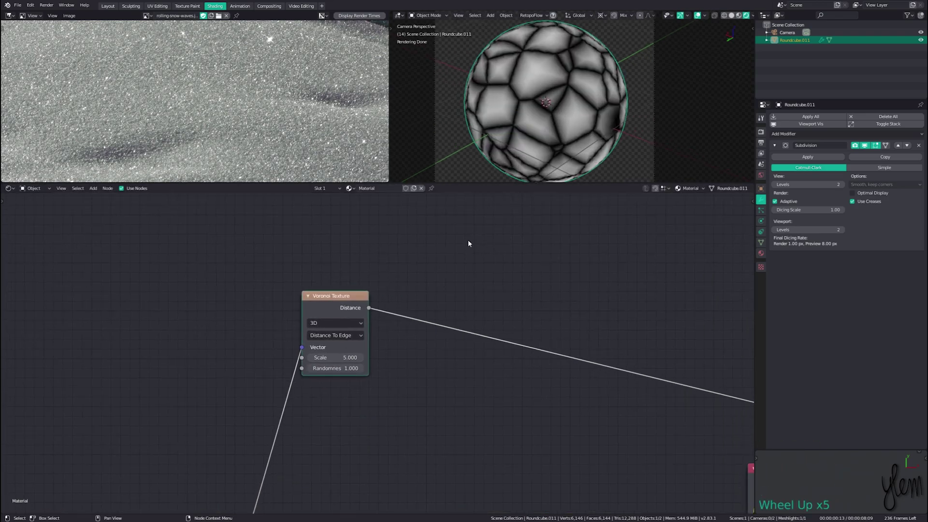
middle_drag(390, 278, 350, 262)
Add a Mix colour node beside the Voronoi
key(shift+a)
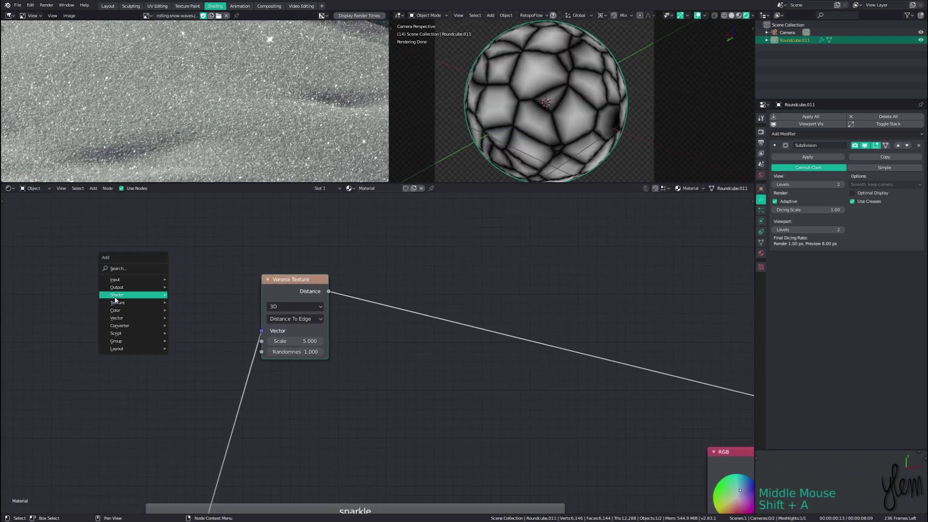
mouse_move(135, 309)
click(193, 352)
click(174, 299)
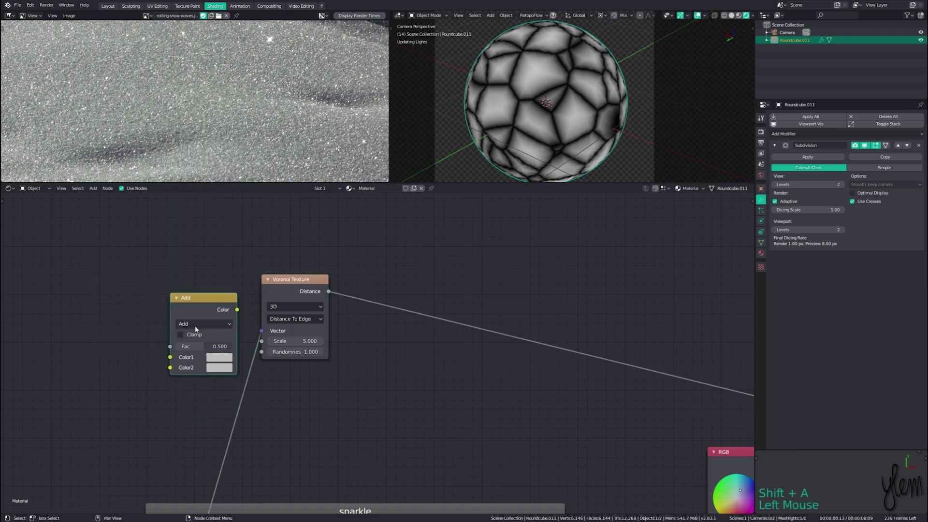
Add a Noise Texture, link its Color into the Mix node, and set Fac 0.100
key(shift+a)
mouse_move(88, 313)
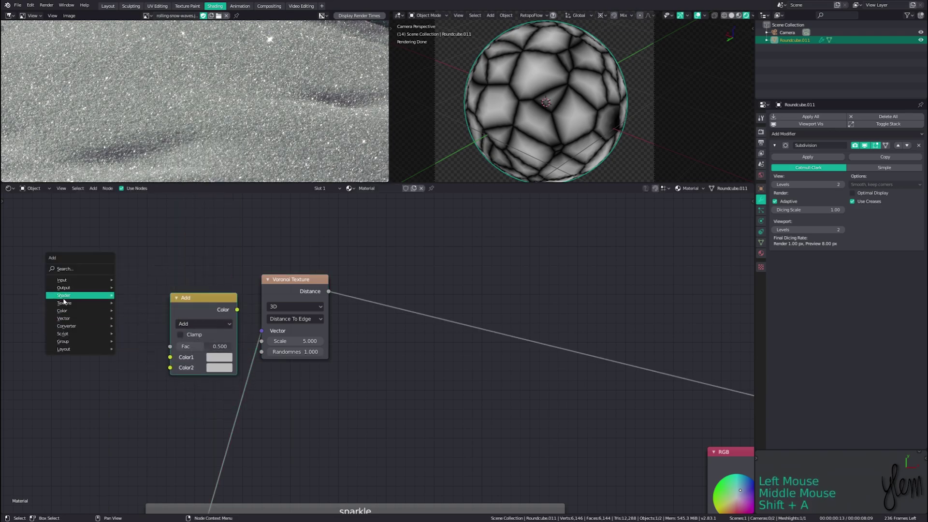
click(145, 391)
click(66, 307)
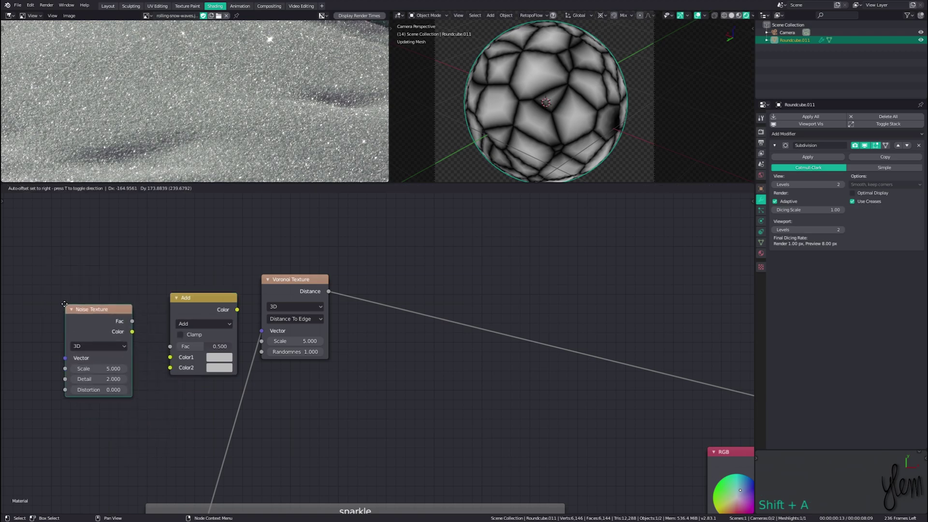
middle_drag(207, 343, 272, 322)
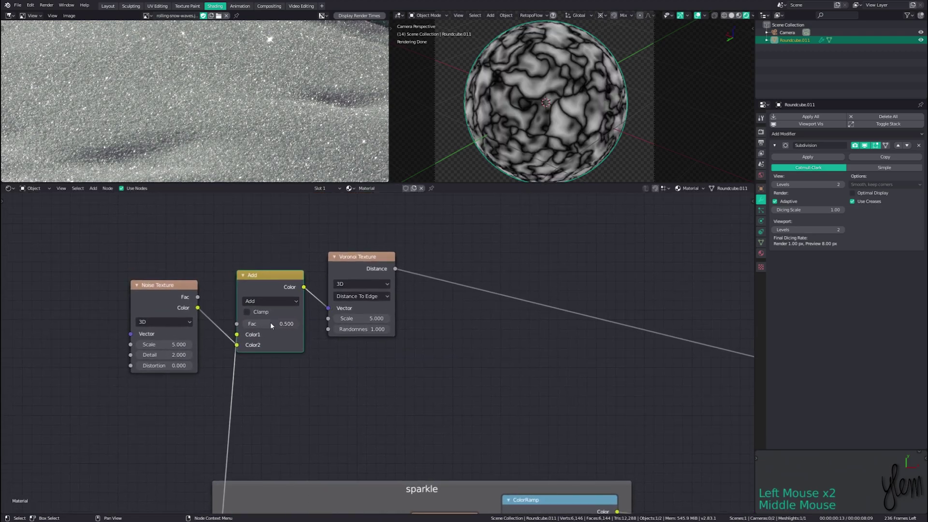
click(271, 323)
text(0.1)
key(Return)
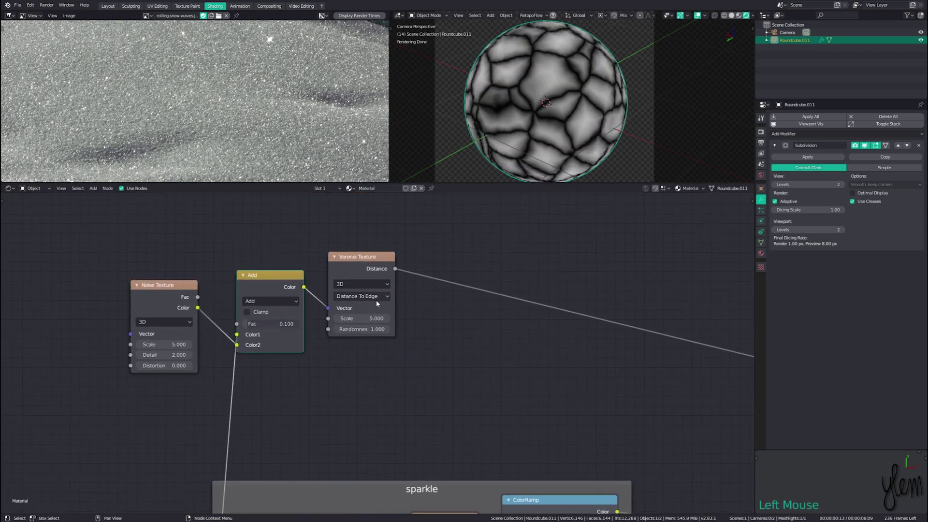
Set the Voronoi Scale to 3.000 and nudge the Voronoi node into place
click(375, 318)
text(3)
key(Return)
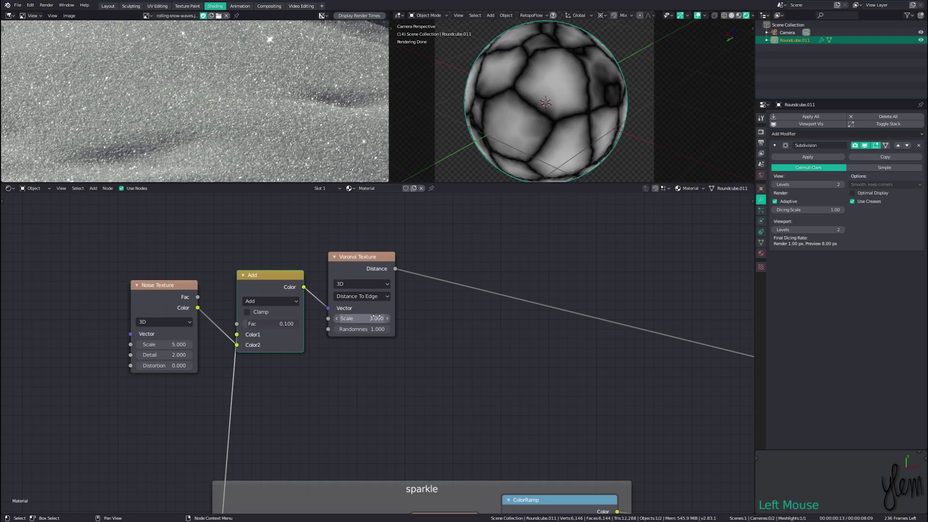
middle_drag(377, 316, 355, 328)
drag(307, 276, 311, 293)
scroll(372, 338, up, 2)
key(shift+a)
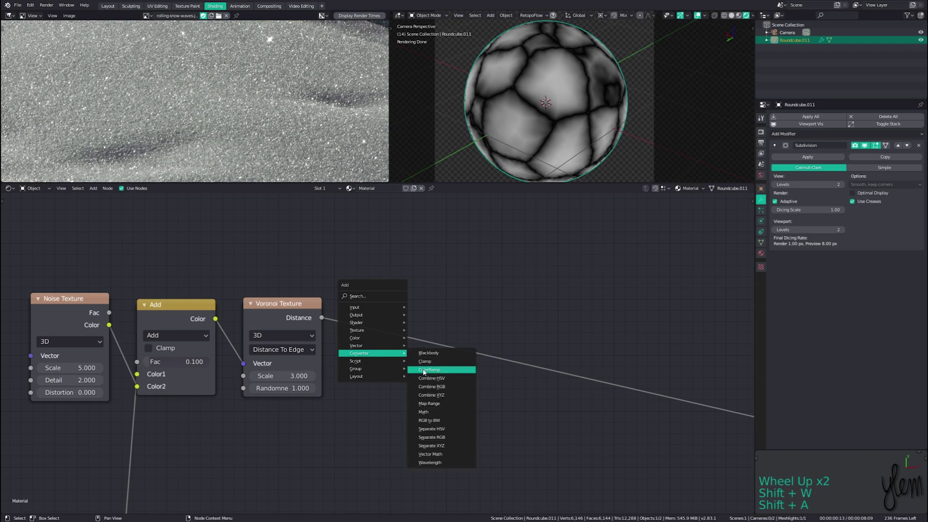
Insert a ColorRamp on the Voronoi link with its white stop at 0.105
click(425, 372)
click(367, 272)
drag(489, 339, 387, 342)
click(376, 339)
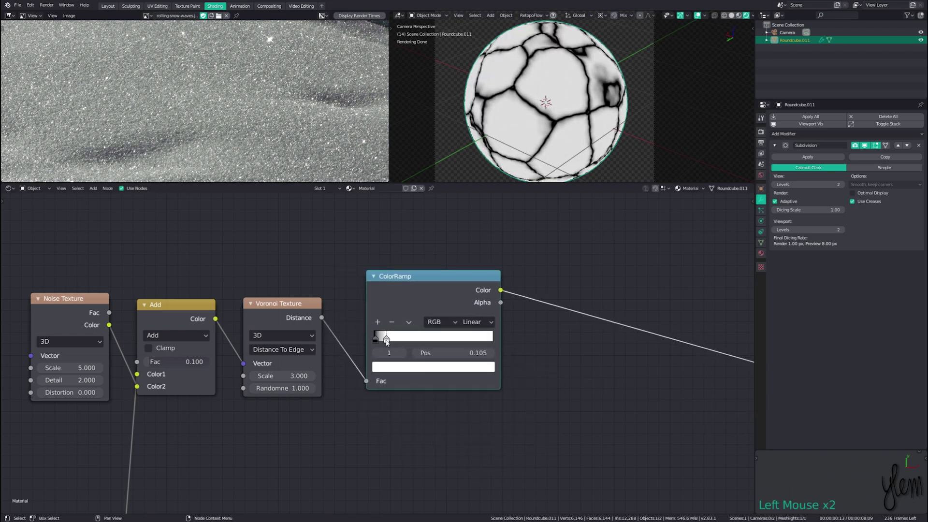
Subtract the crack ColorRamp from the snow Multiply and feed the result into Displacement
middle_drag(458, 282, 406, 342)
middle_drag(507, 410, 349, 302)
scroll(349, 303, down, 8)
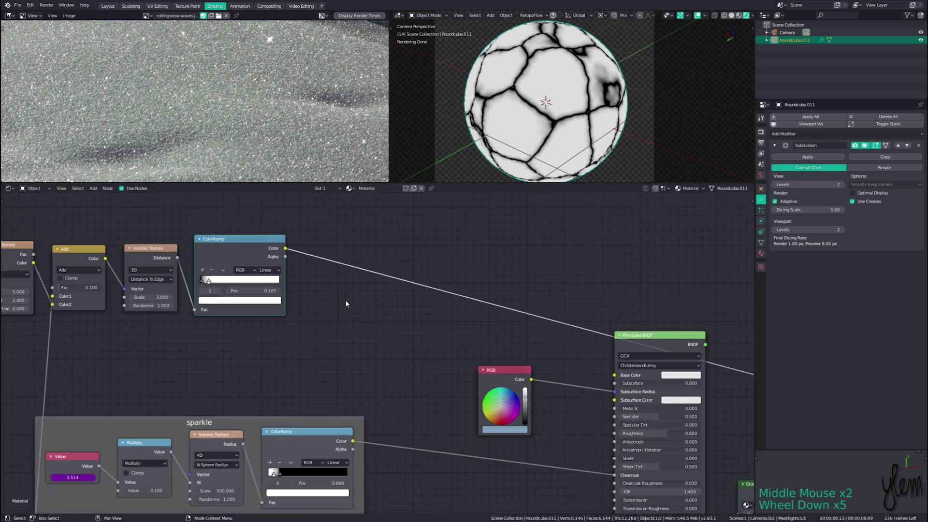
middle_drag(429, 478, 397, 433)
click(398, 426)
middle_drag(282, 242, 347, 333)
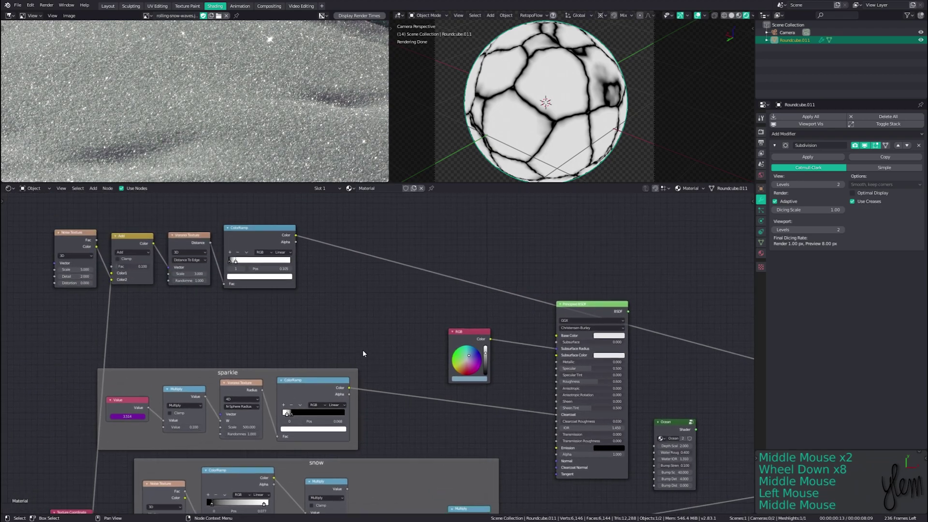
shift+click(256, 234)
key(ctrl+KP_Subtract)
key(g)
click(480, 475)
middle_drag(472, 451, 331, 345)
drag(406, 375, 367, 391)
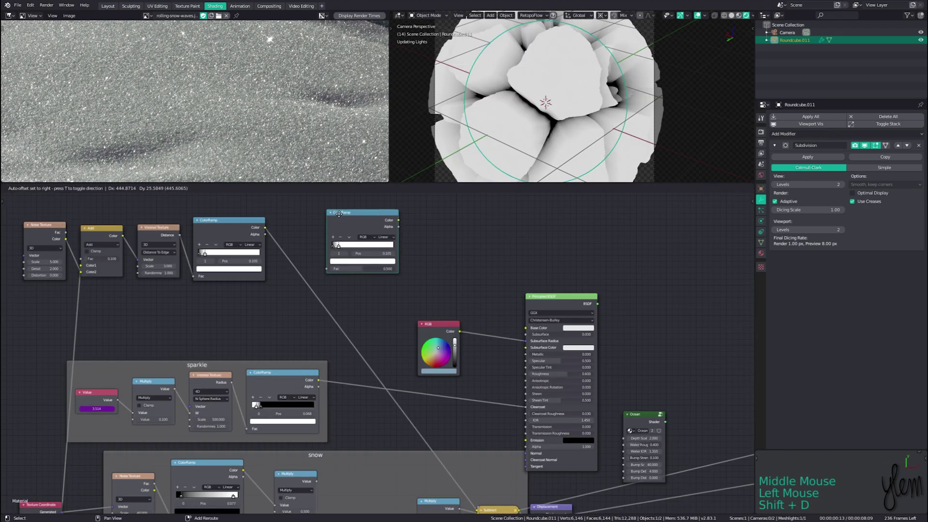
Place a duplicate ColorRamp fed by the Voronoi and preview the crack mask on the sphere
click(361, 214)
drag(266, 228, 327, 268)
drag(349, 224, 343, 231)
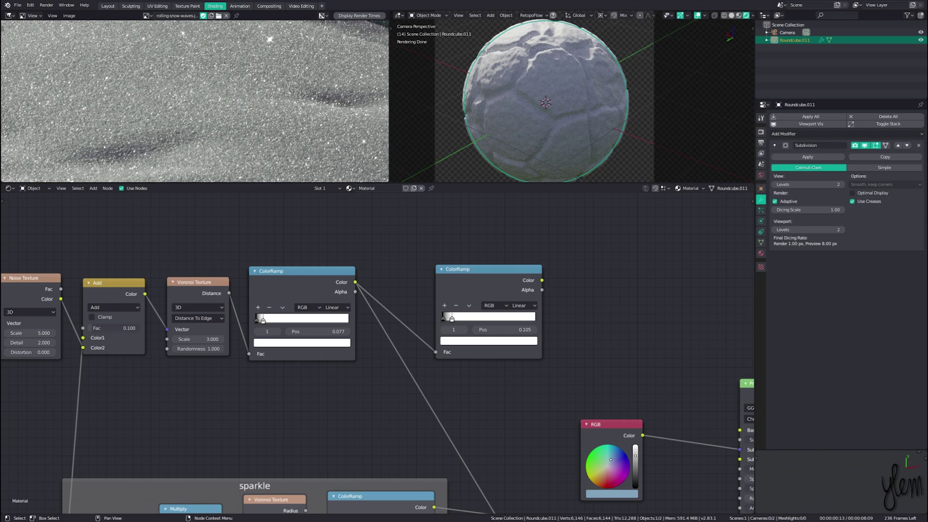
click(476, 286)
ctrl+shift+click(477, 286)
middle_drag(493, 288, 154, 265)
scroll(250, 287, down, 2)
Combine the Ocean node and snow Principled BSDF into a Mix Shader
middle_drag(249, 287, 187, 245)
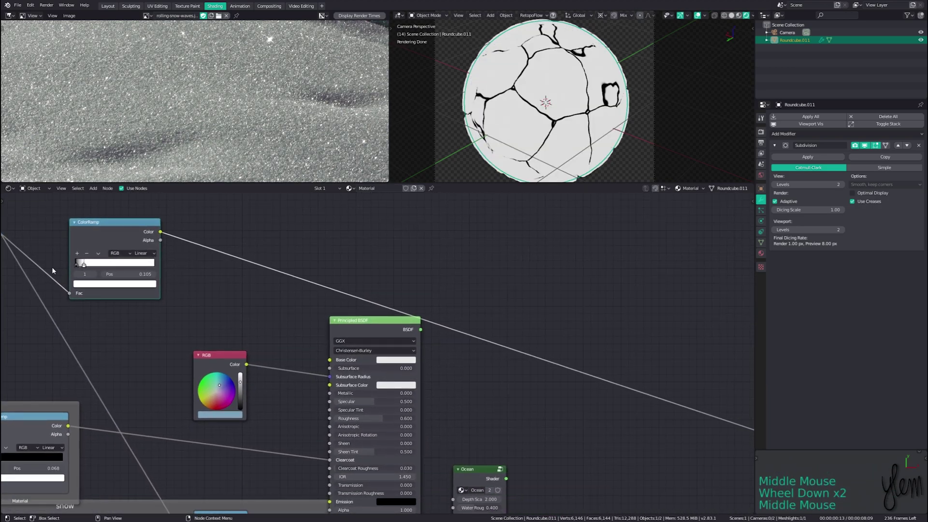
middle_drag(390, 340, 356, 284)
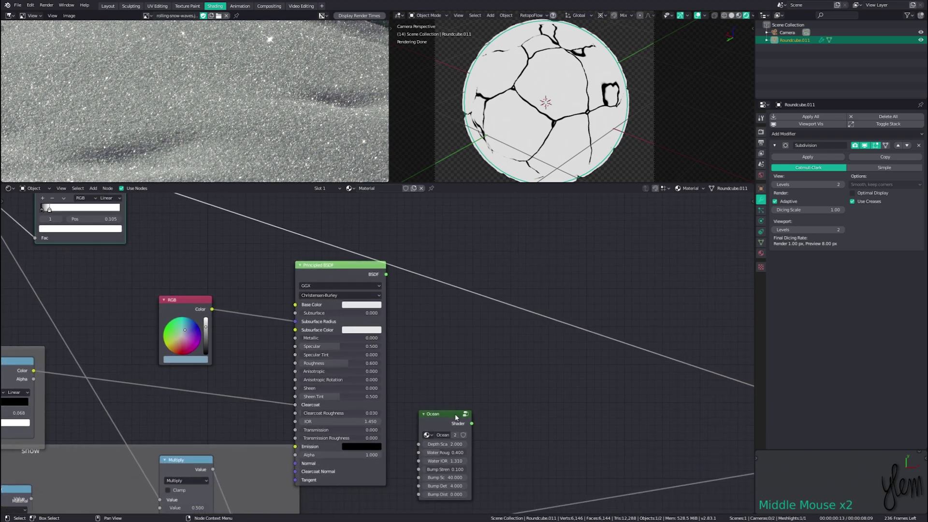
click(457, 420)
shift+click(359, 275)
key(ctrl+KP_0)
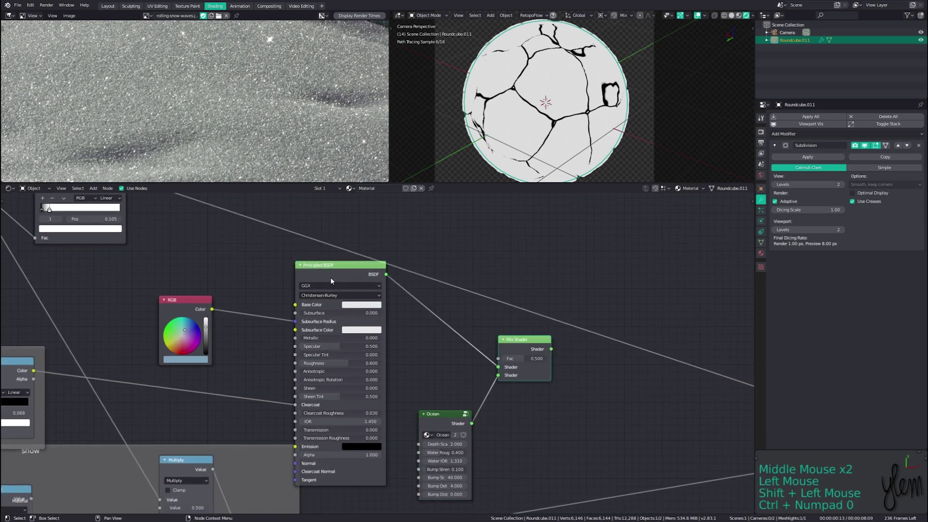
Drive the Mix Shader factor with the crack mask, send it to the output, and swap its inputs
middle_drag(193, 230, 184, 260)
drag(116, 206, 489, 388)
drag(519, 381, 528, 392)
ctrl+shift+click(524, 384)
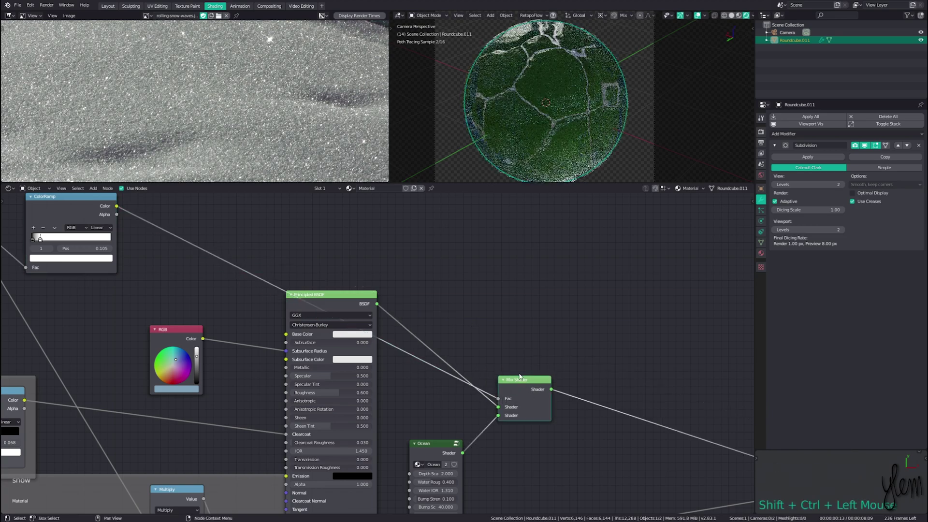
middle_drag(464, 282, 423, 209)
click(486, 316)
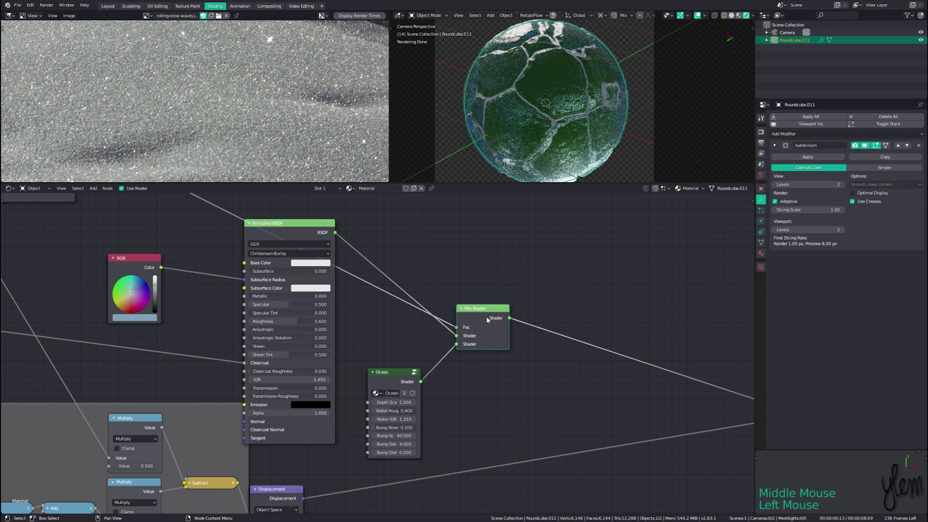
key(alt+s)
Raise the snow Principled BSDF's Subsurface to 1.000
middle_drag(272, 274, 305, 296)
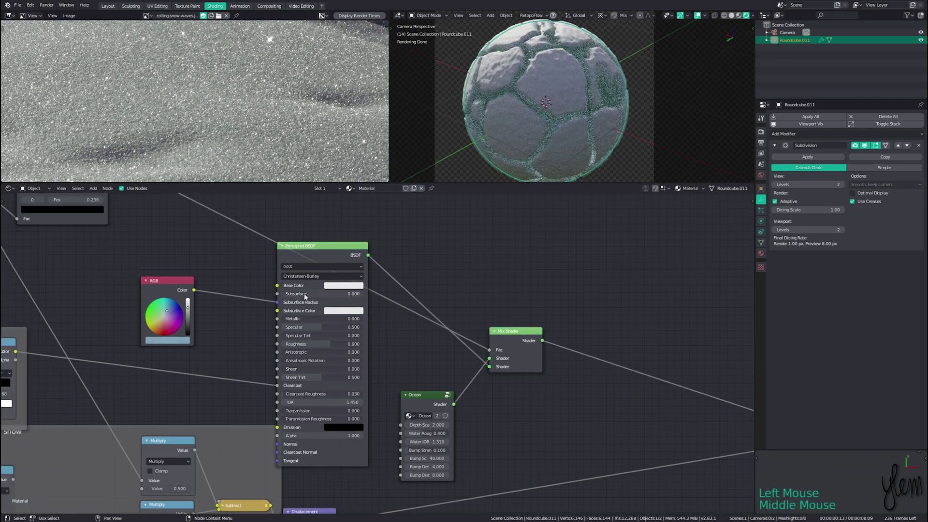
drag(305, 297, 357, 295)
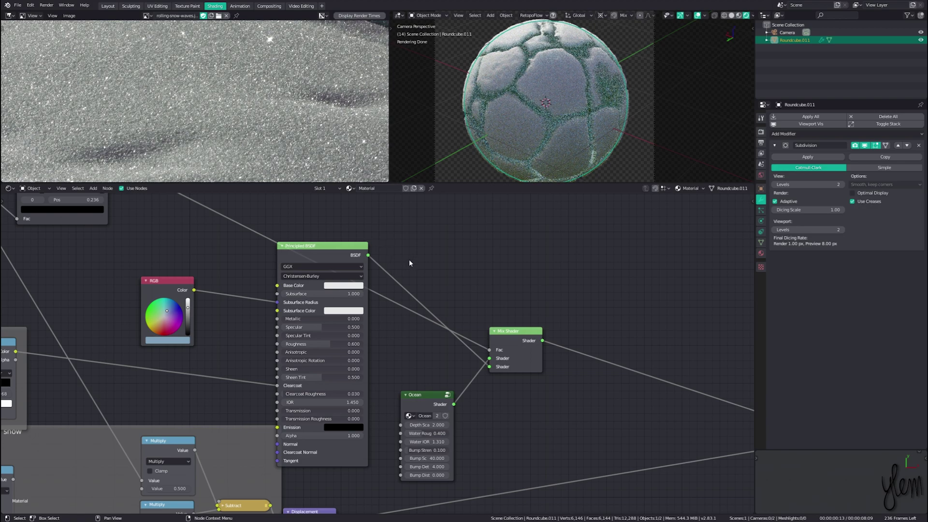
scroll(406, 257, down, 5)
scroll(405, 254, down, 4)
Align and evenly space the top row of crack nodes
middle_drag(317, 301, 467, 296)
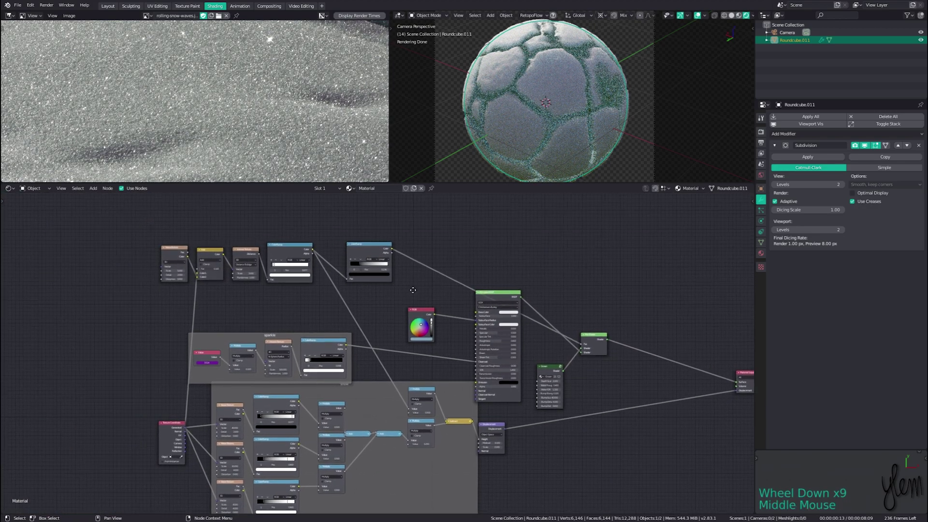
drag(114, 222, 407, 283)
key(shift+w)
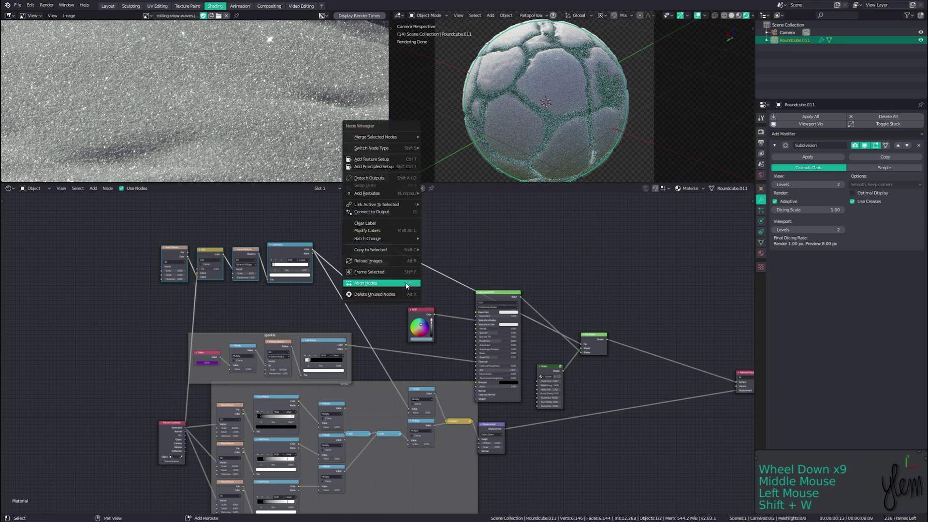
click(405, 282)
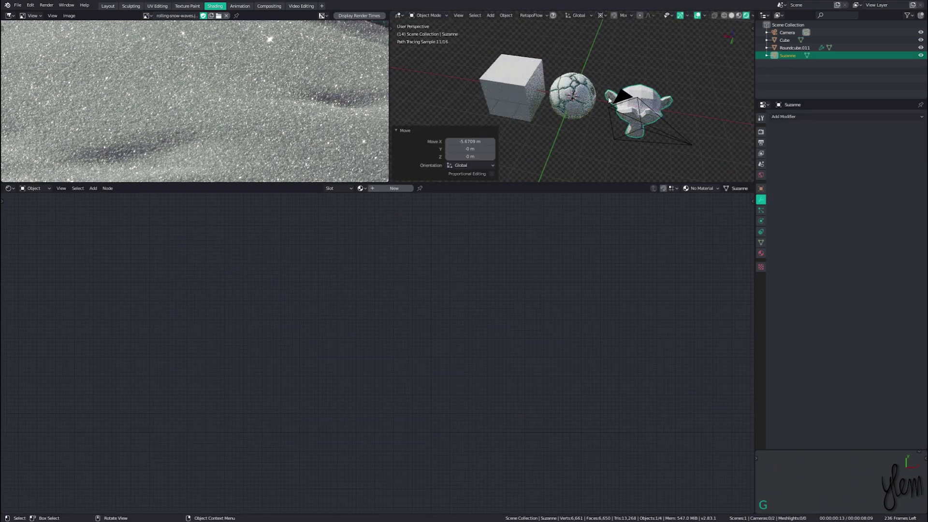
Link the sphere's cracked snow material and Subdivision modifier to the cube and Suzanne
shift+middle_drag(579, 133, 570, 101)
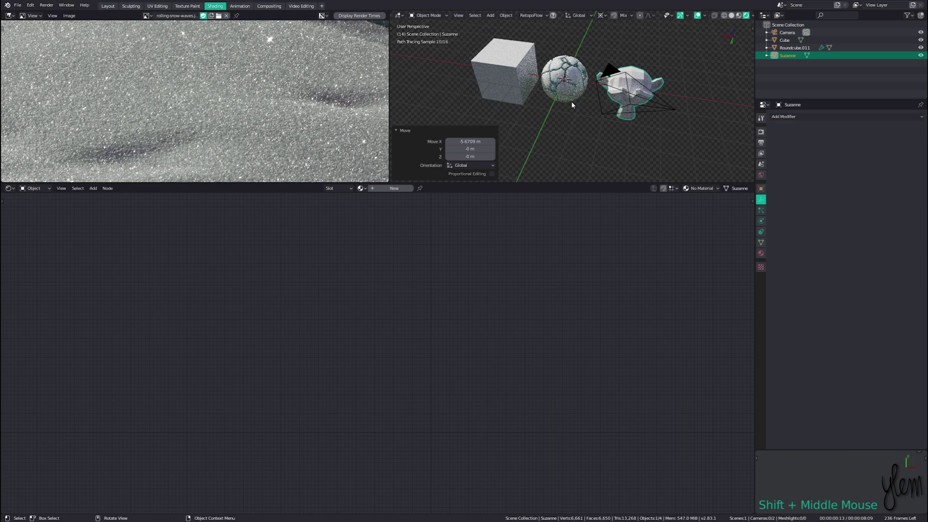
drag(510, 49, 652, 101)
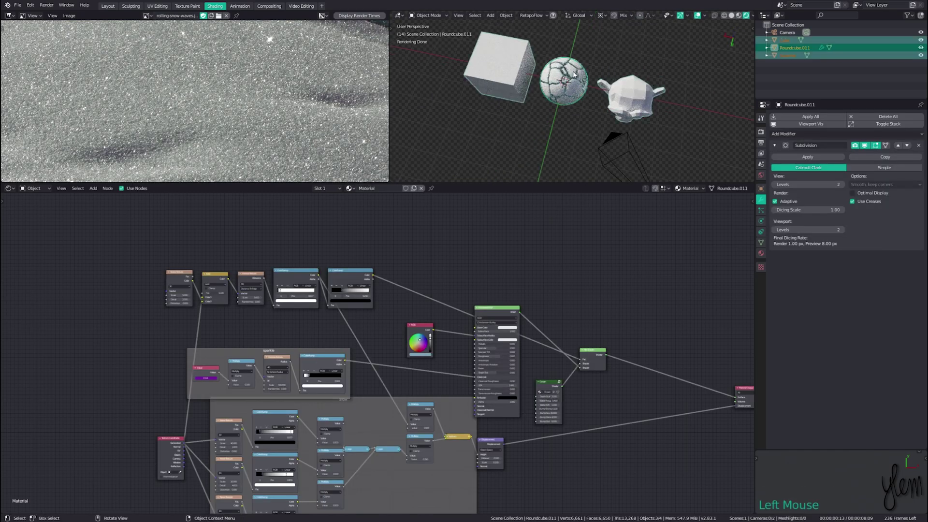
key(ctrl+l)
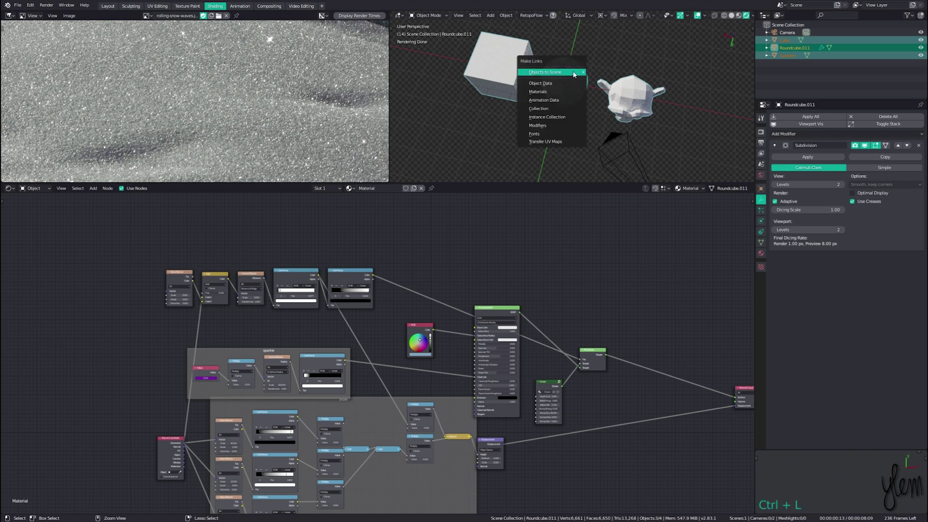
click(552, 92)
key(ctrl+l)
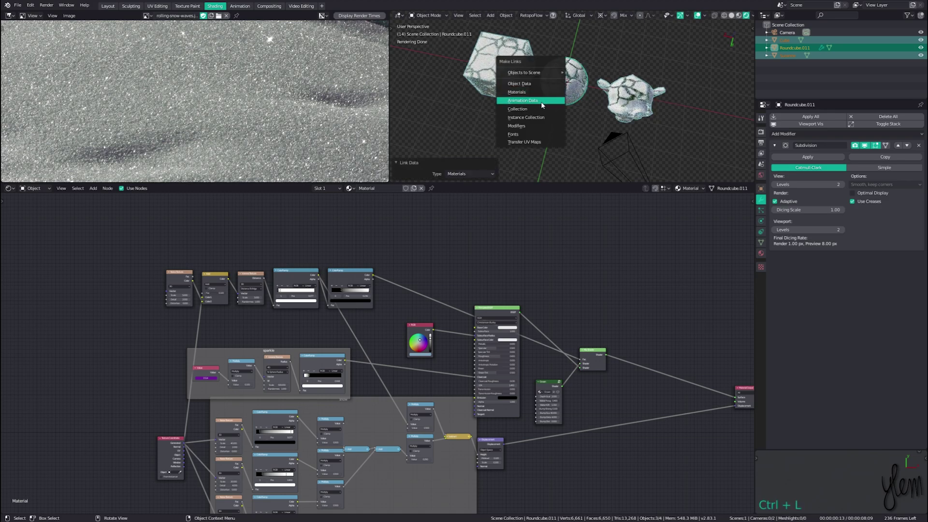
click(531, 125)
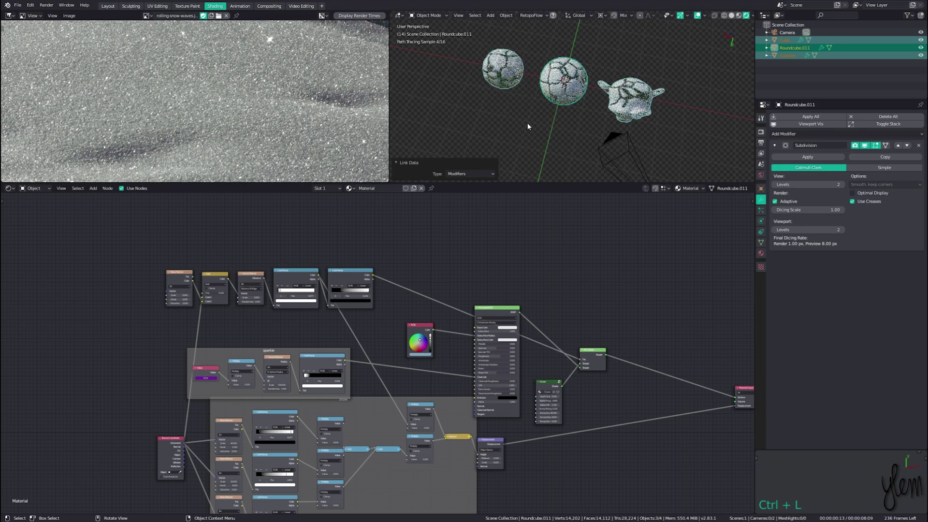
Orbit the view around the three snow-covered objects
middle_drag(564, 115, 592, 120)
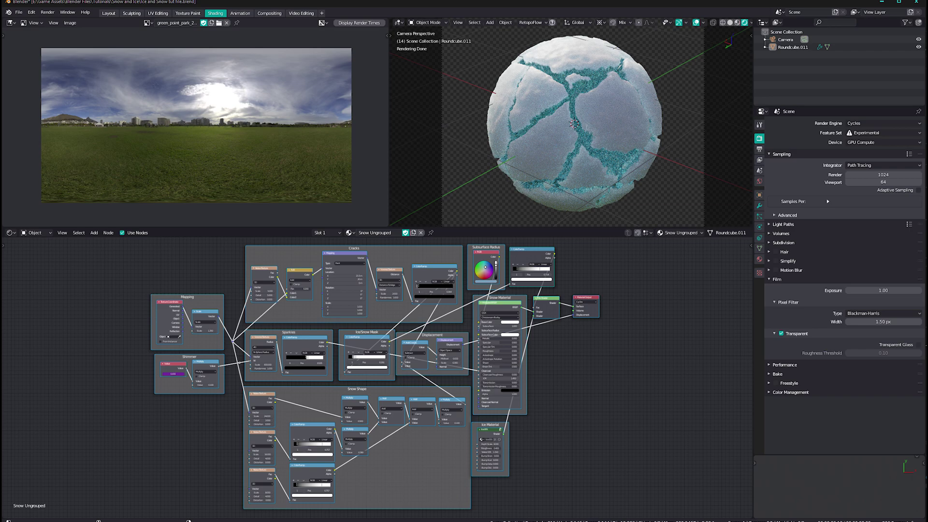